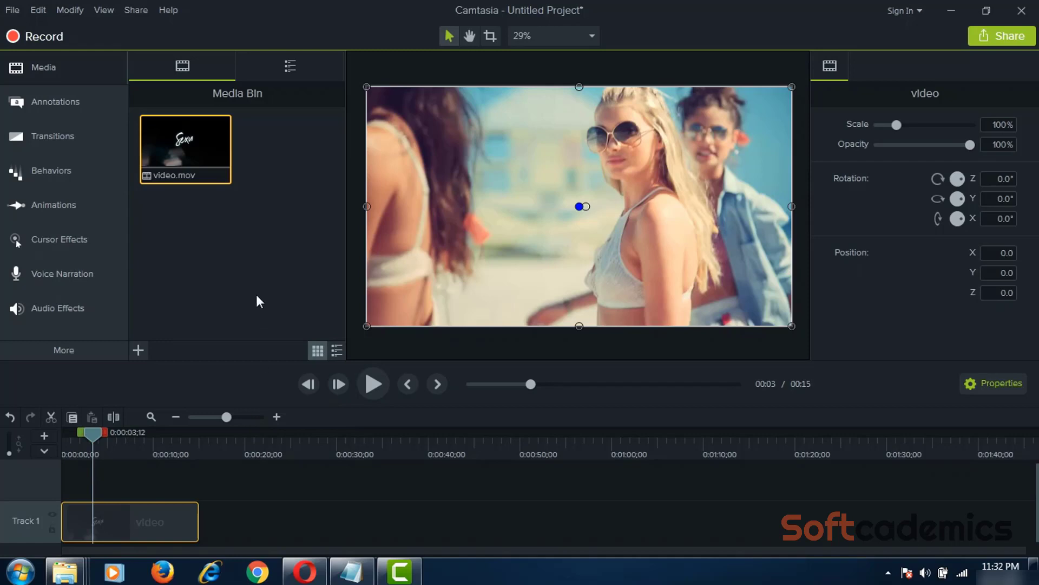
pyautogui.hotkey('ctrl', 'a')
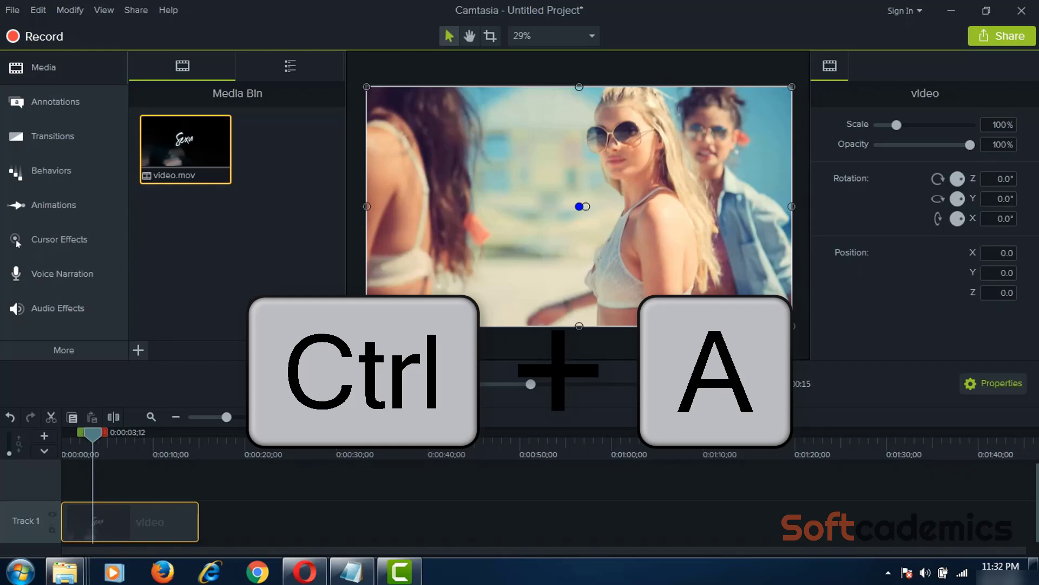
pyautogui.hotkey('ctrl', 'z')
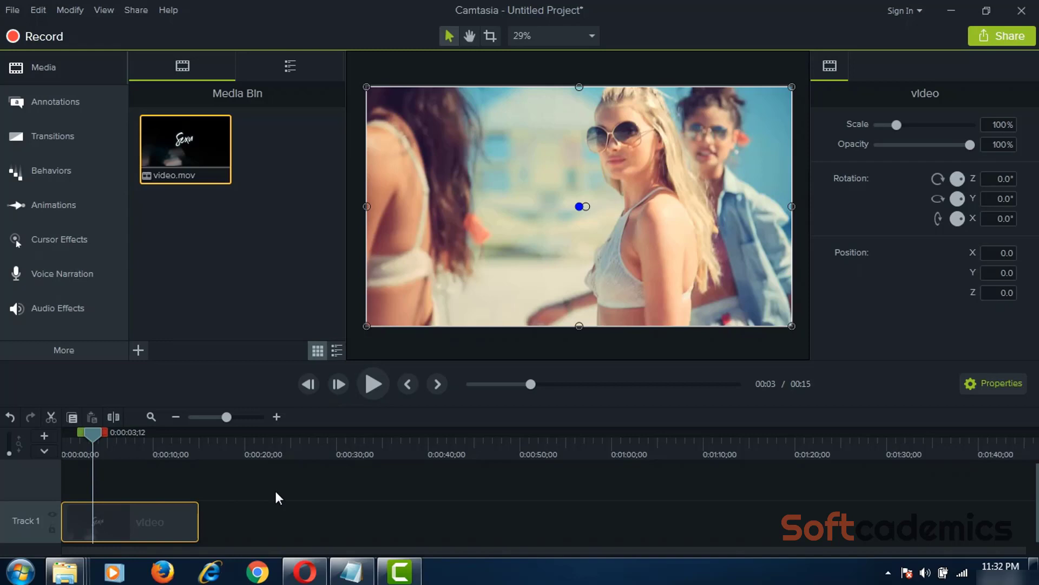
pyautogui.hotkey('ctrl', 'a')
# Move the playhead to 0:00:11;29 and select the video clip on Track 1.
pyautogui.click(96, 434)
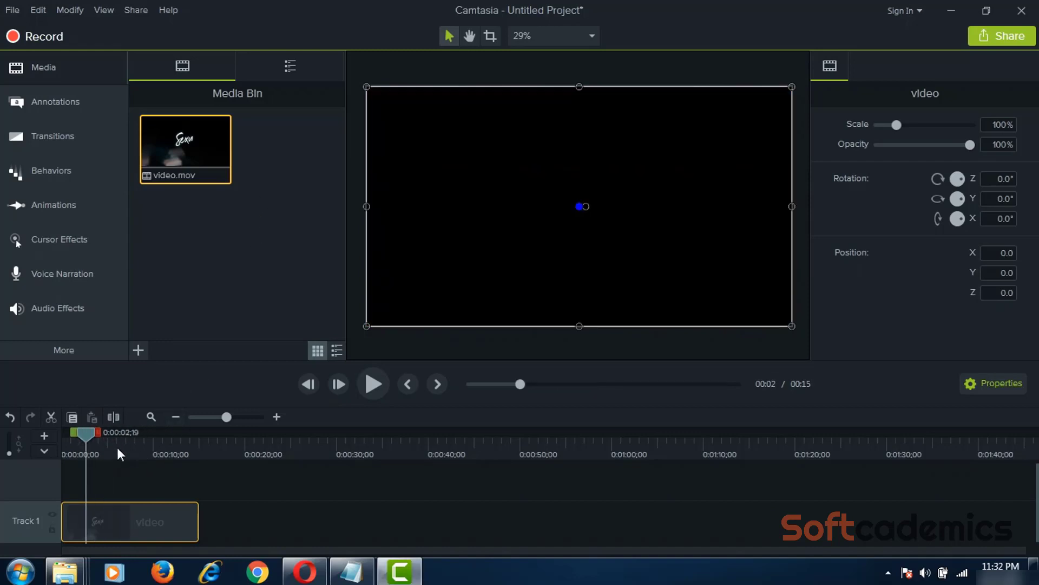
pyautogui.moveTo(111, 450); pyautogui.dragTo(170, 436)
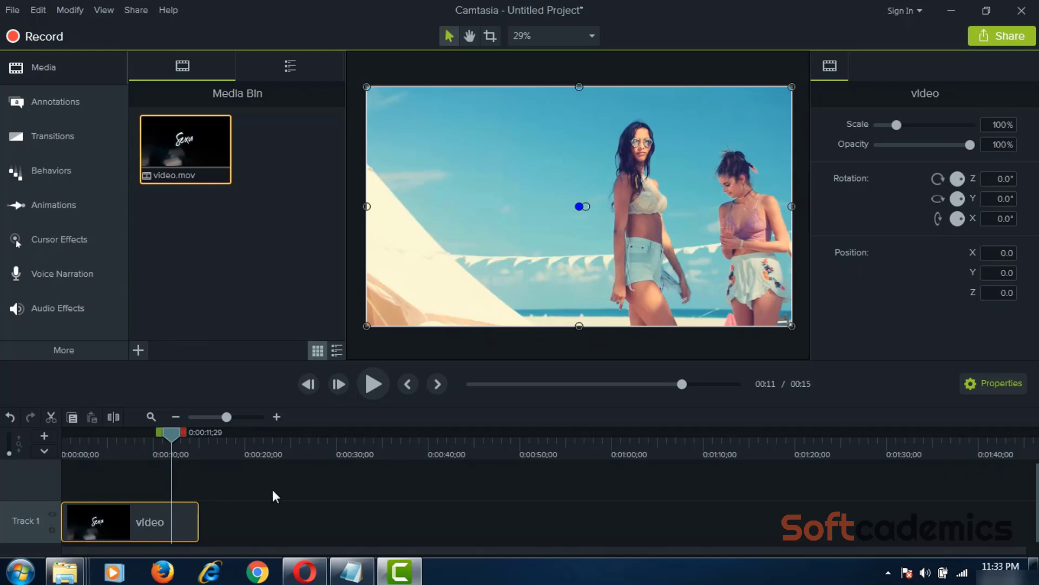
pyautogui.moveTo(280, 469); pyautogui.dragTo(122, 537)
# Add the second Ctrl+A keystroke callout above the video at the playhead, then enlarge it and place it in the frame's lower-left corner.
pyautogui.click(44, 103)
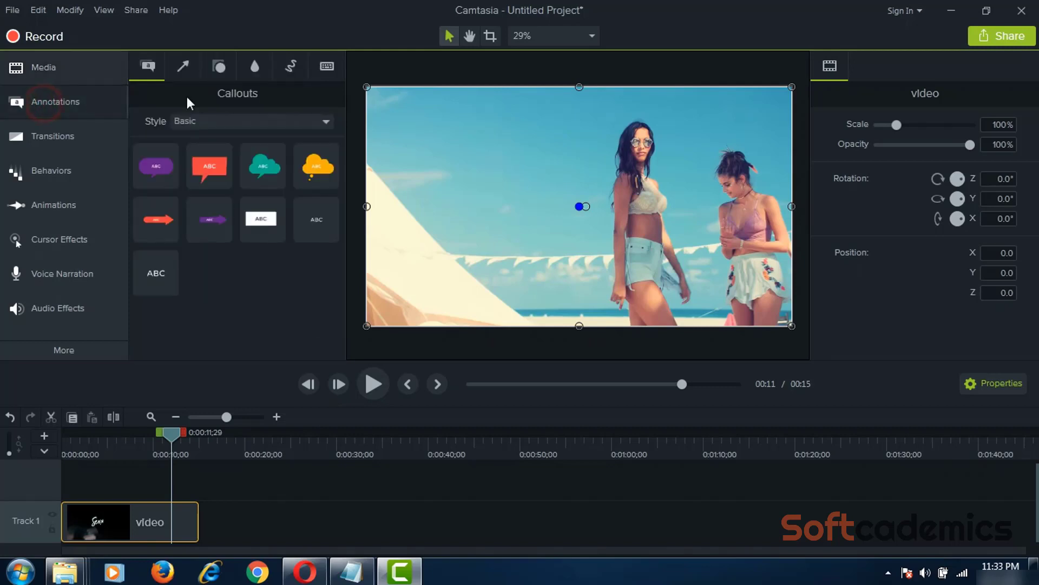
pyautogui.click(265, 65)
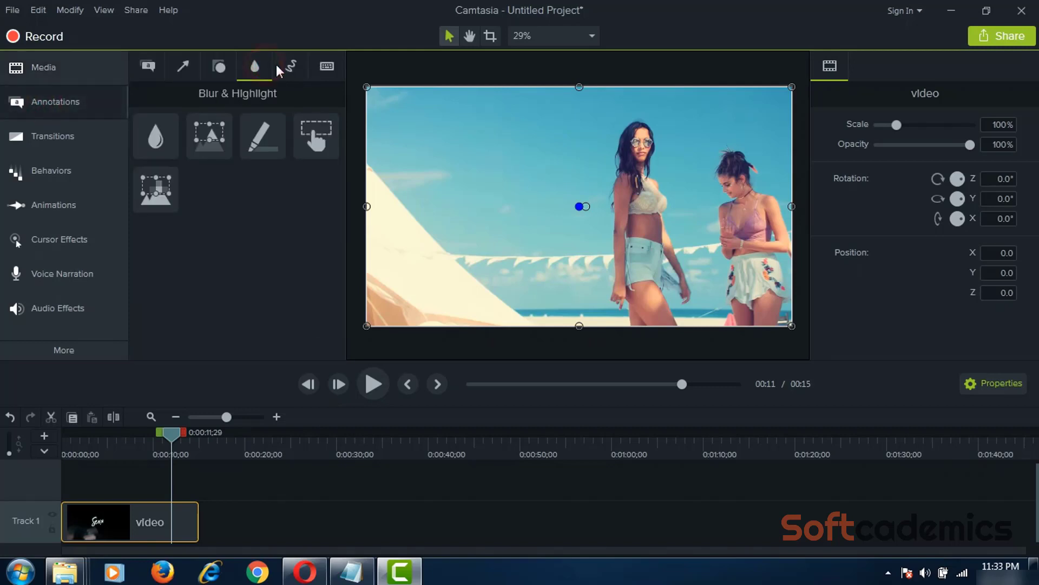
pyautogui.click(281, 67)
pyautogui.click(329, 66)
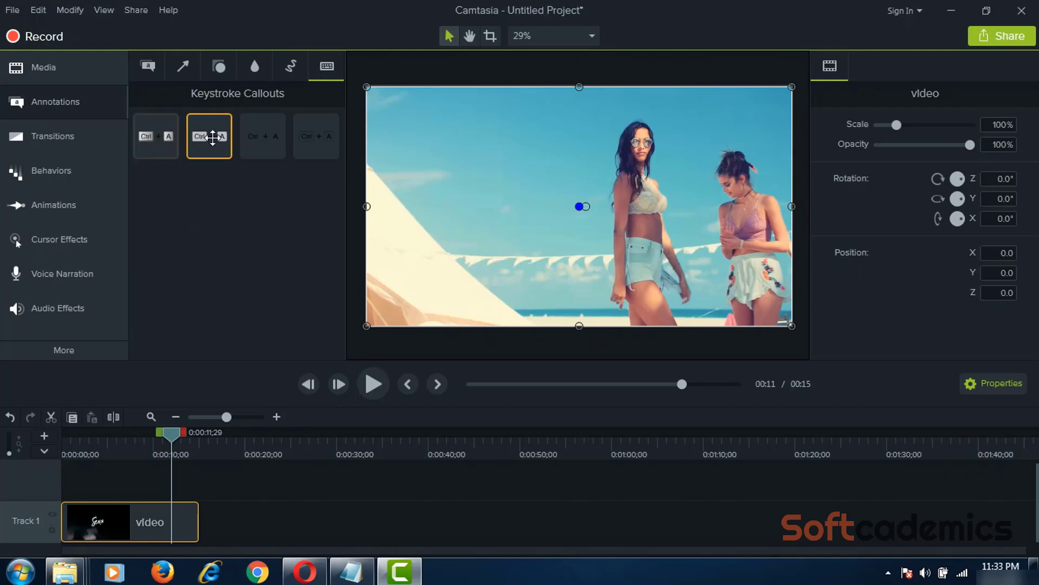
pyautogui.moveTo(212, 138); pyautogui.dragTo(170, 483)
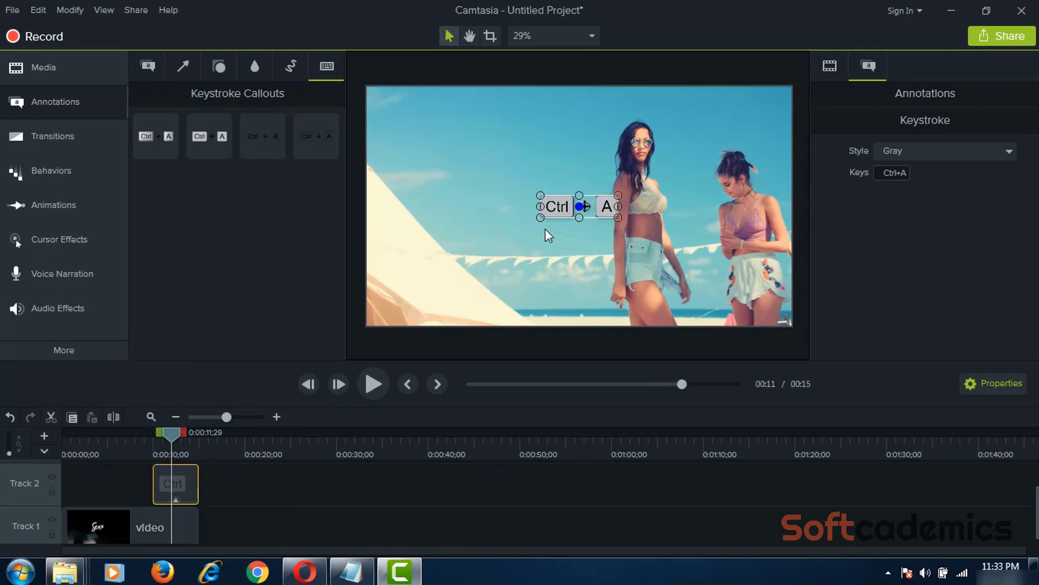
pyautogui.moveTo(540, 217); pyautogui.dragTo(432, 251)
pyautogui.moveTo(482, 223); pyautogui.dragTo(421, 287)
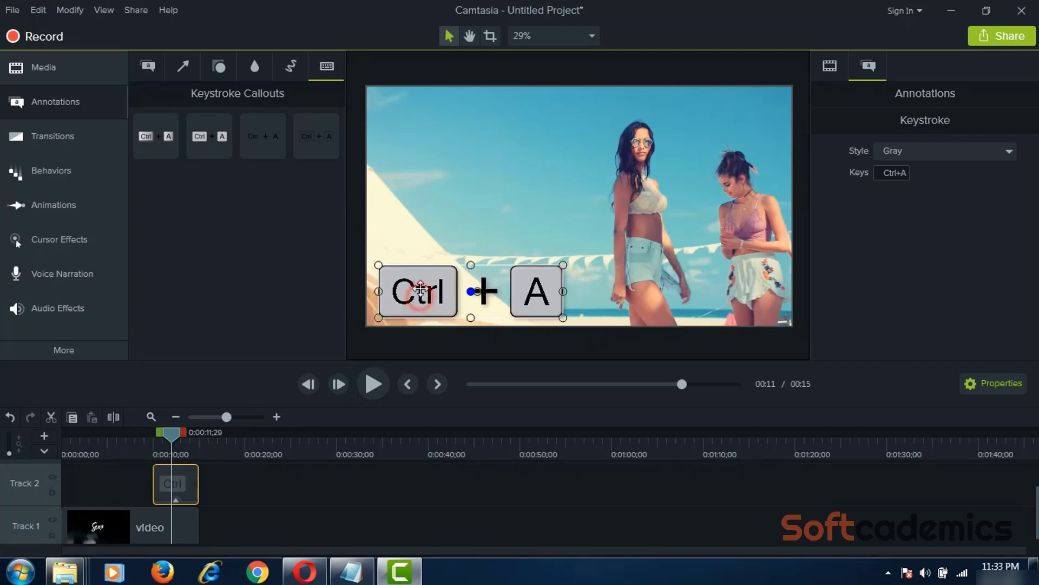
# Set the keystroke callout's keys to Ctrl+Z.
pyautogui.click(887, 173)
pyautogui.moveTo(880, 176); pyautogui.dragTo(900, 178)
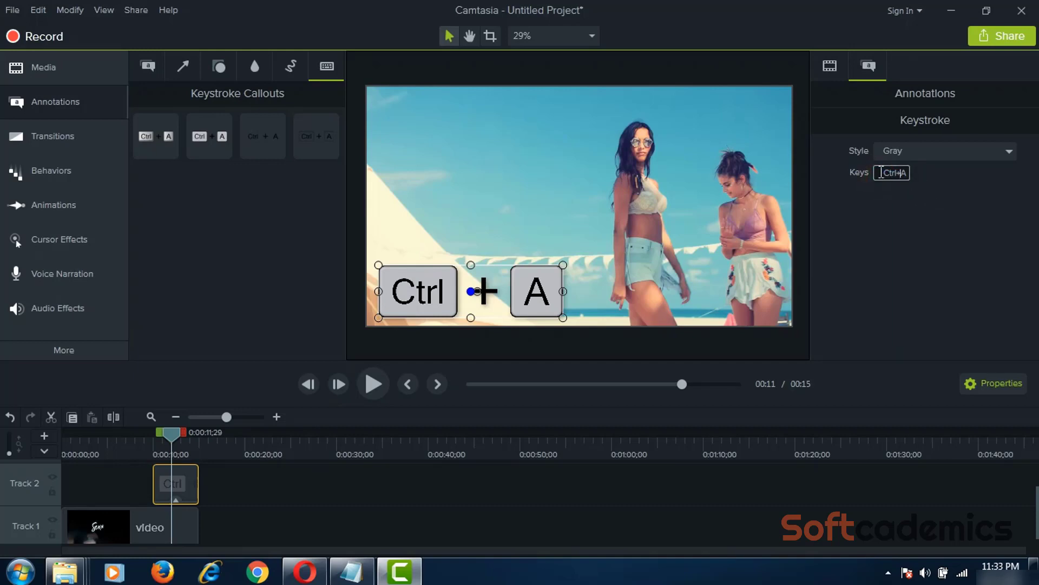
pyautogui.click(890, 173)
pyautogui.hotkey('ctrl', 'z')
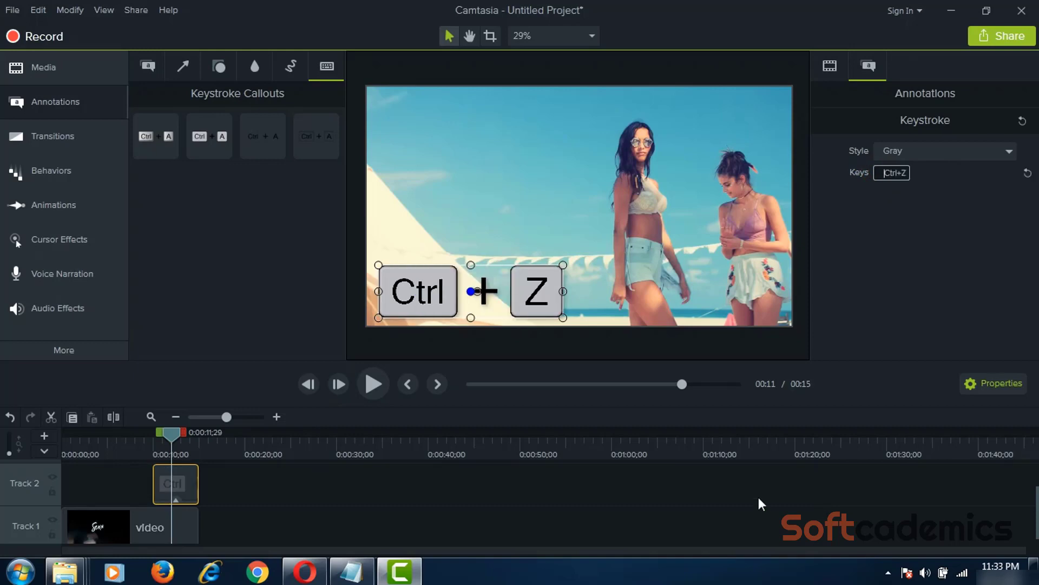
# Set the keystroke callout's keys to Ctrl+S.
pyautogui.click(890, 172)
pyautogui.hotkey('ctrl', 'c')
pyautogui.hotkey('ctrl', 's')
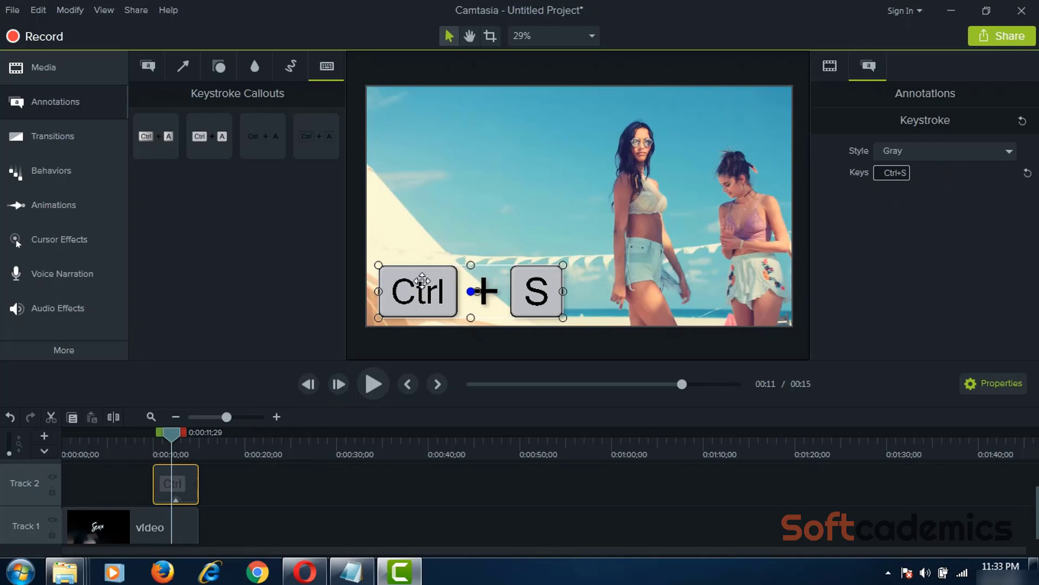
pyautogui.hotkey('ctrl', 's')
pyautogui.hotkey('ctrl', 's')
pyautogui.hotkey('ctrl', 's')
pyautogui.hotkey('ctrl', 's')
# Apply the Colorize visual effect to the keystroke callout on Track 2 and nudge the callout slightly upward in the frame.
pyautogui.click(232, 486)
pyautogui.click(191, 479)
pyautogui.click(67, 353)
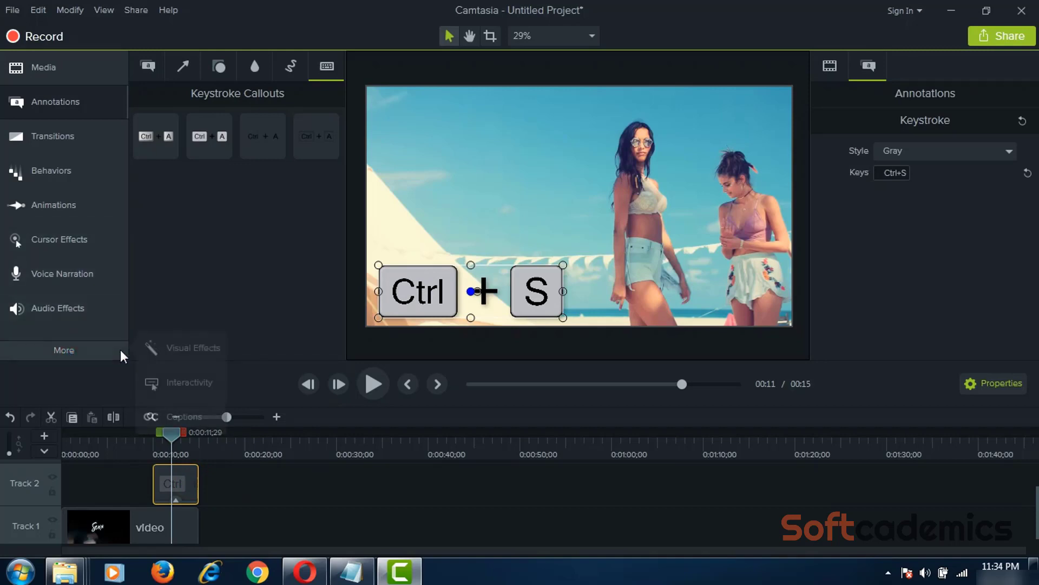
pyautogui.click(190, 358)
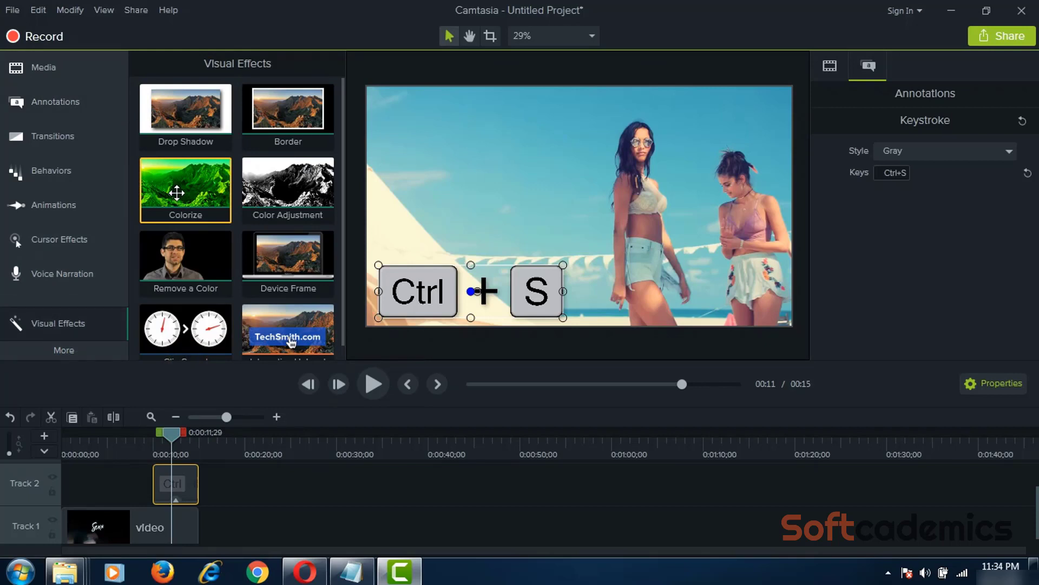
pyautogui.moveTo(176, 192); pyautogui.dragTo(175, 476)
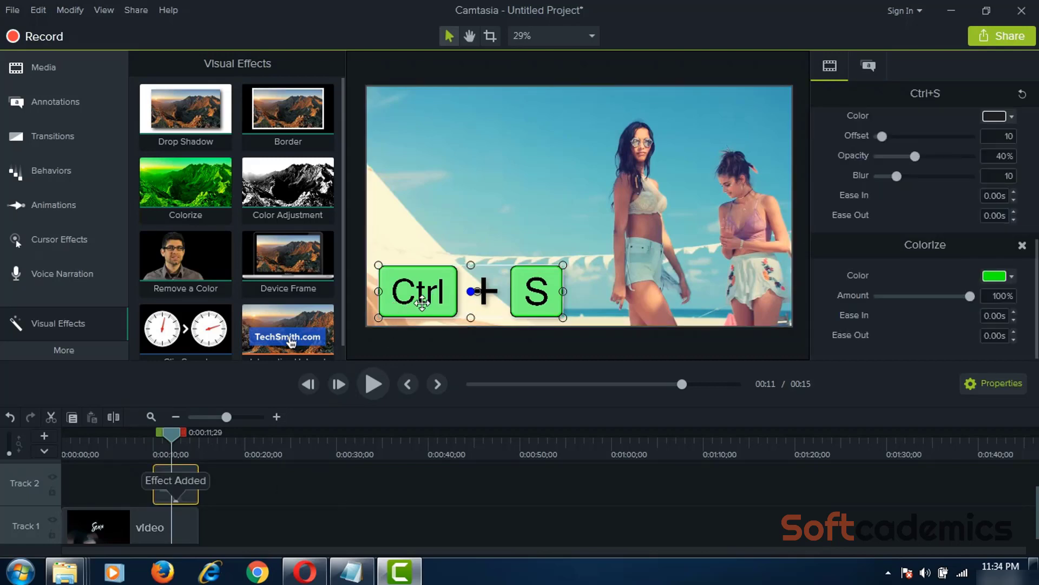
pyautogui.moveTo(422, 304)
pyautogui.mouseDown()
pyautogui.moveTo(460, 302)
pyautogui.moveTo(407, 301)
pyautogui.moveTo(413, 288)
pyautogui.mouseUp()
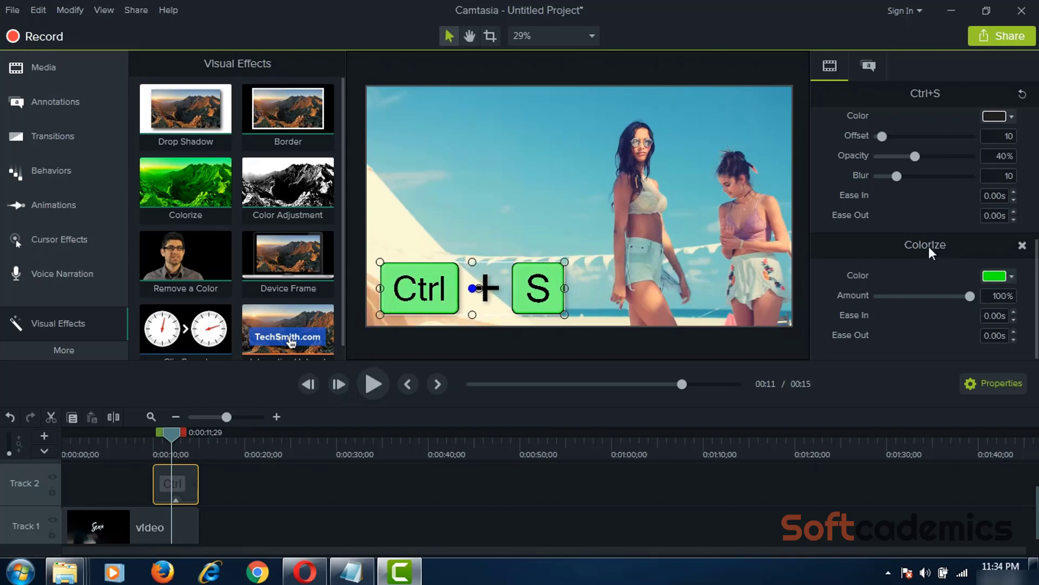
# Try yellow and pink as the Colorize color of the keystroke callout.
pyautogui.click(998, 274)
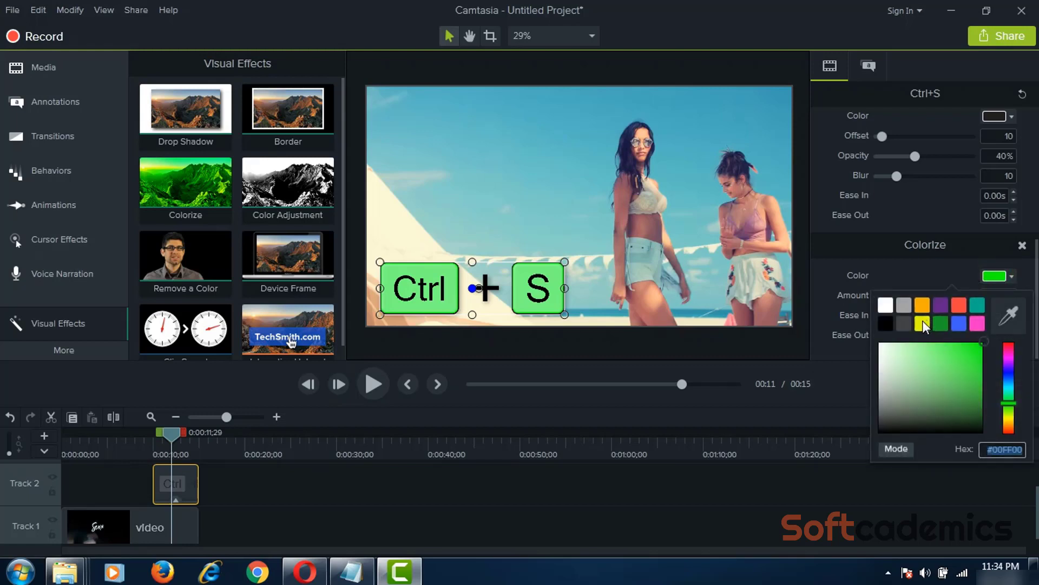
pyautogui.click(922, 323)
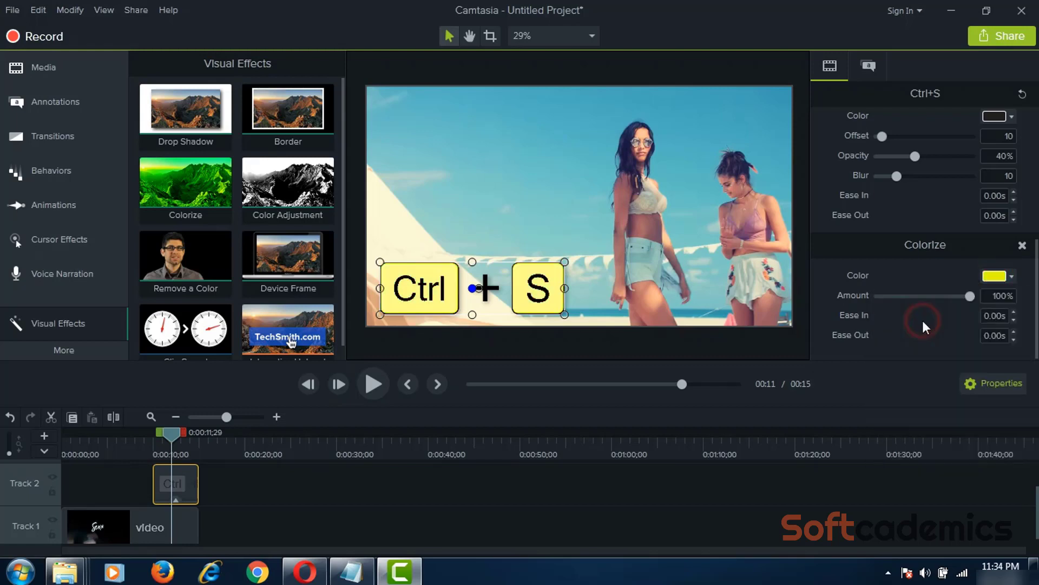
pyautogui.click(1003, 274)
pyautogui.click(977, 328)
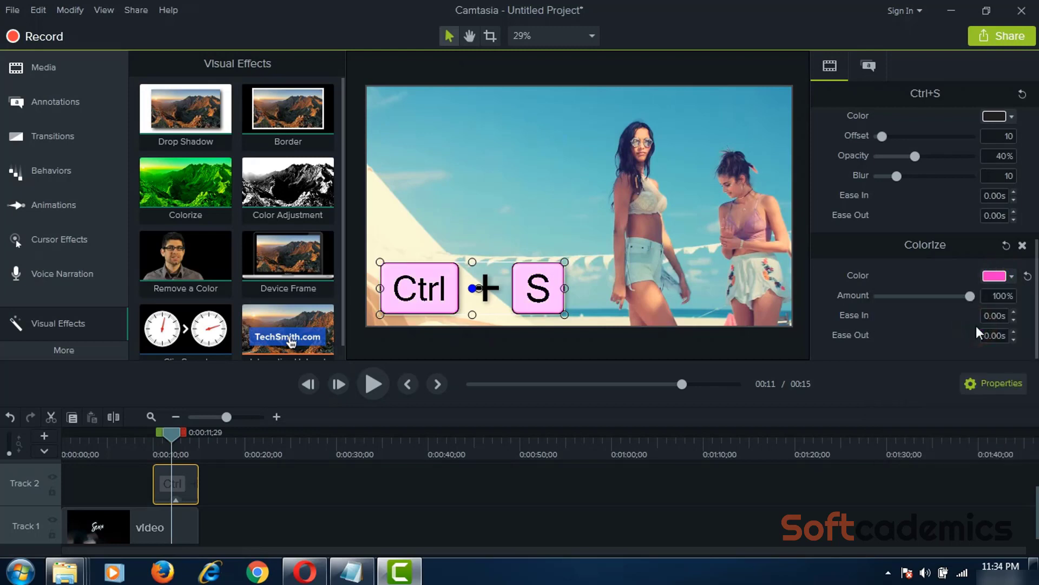
# Set the callout's Colorize color to orange.
pyautogui.click(995, 278)
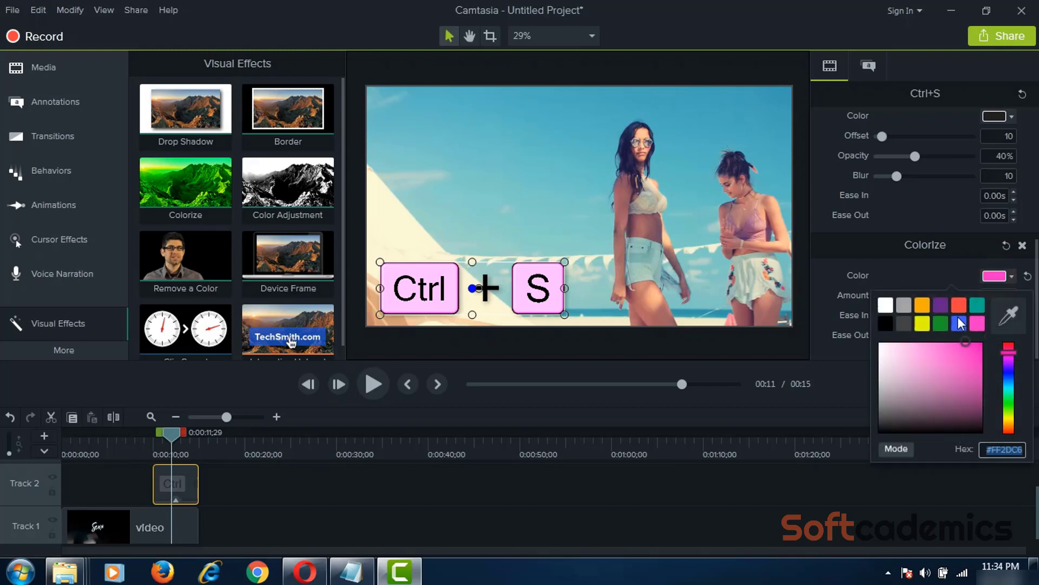
pyautogui.click(920, 306)
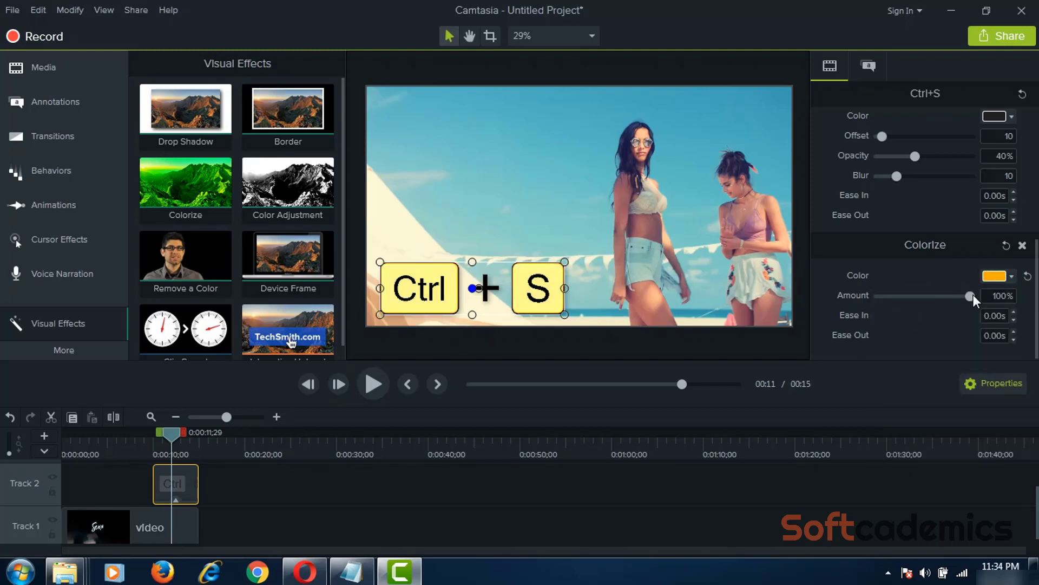
pyautogui.click(995, 276)
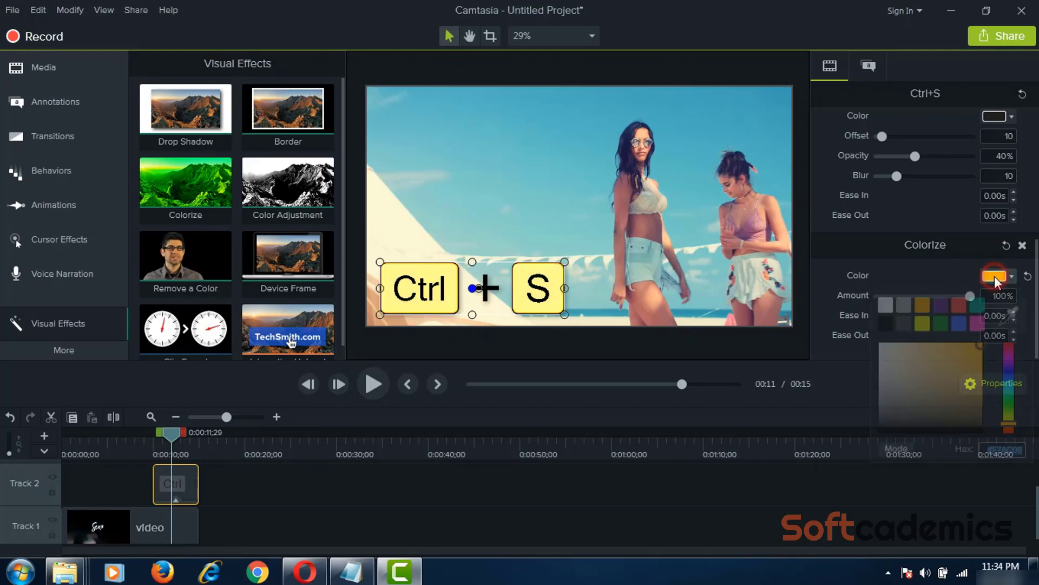
pyautogui.click(573, 541)
# Scale the Ctrl+S callout to about 176% and position it at about X -605, Y -397 in the frame's lower-left area.
pyautogui.moveTo(446, 302); pyautogui.dragTo(658, 294)
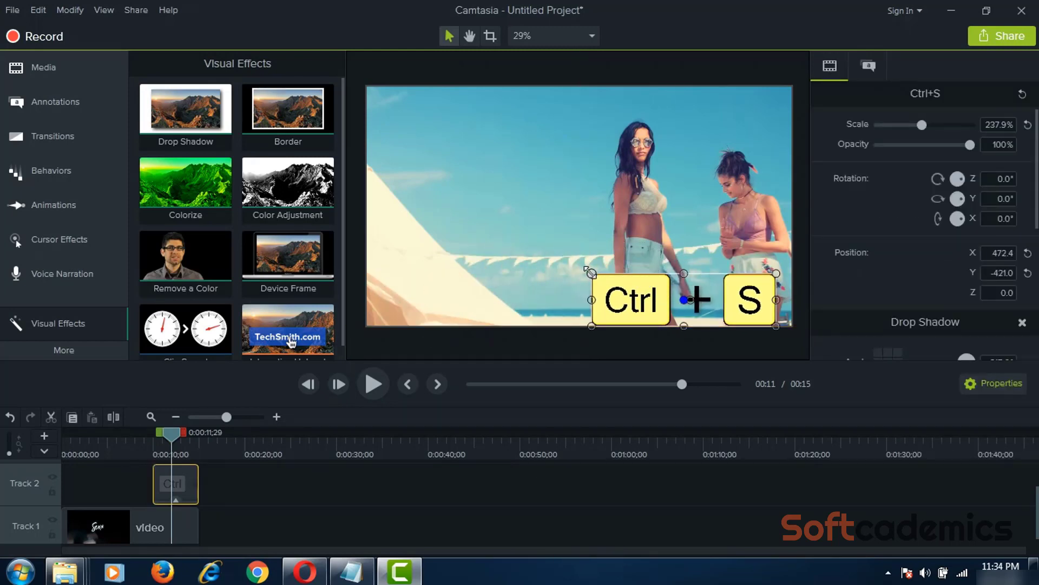
pyautogui.moveTo(591, 273)
pyautogui.mouseDown()
pyautogui.moveTo(640, 287)
pyautogui.moveTo(430, 164)
pyautogui.moveTo(421, 128)
pyautogui.moveTo(407, 308)
pyautogui.moveTo(407, 295)
pyautogui.mouseUp()
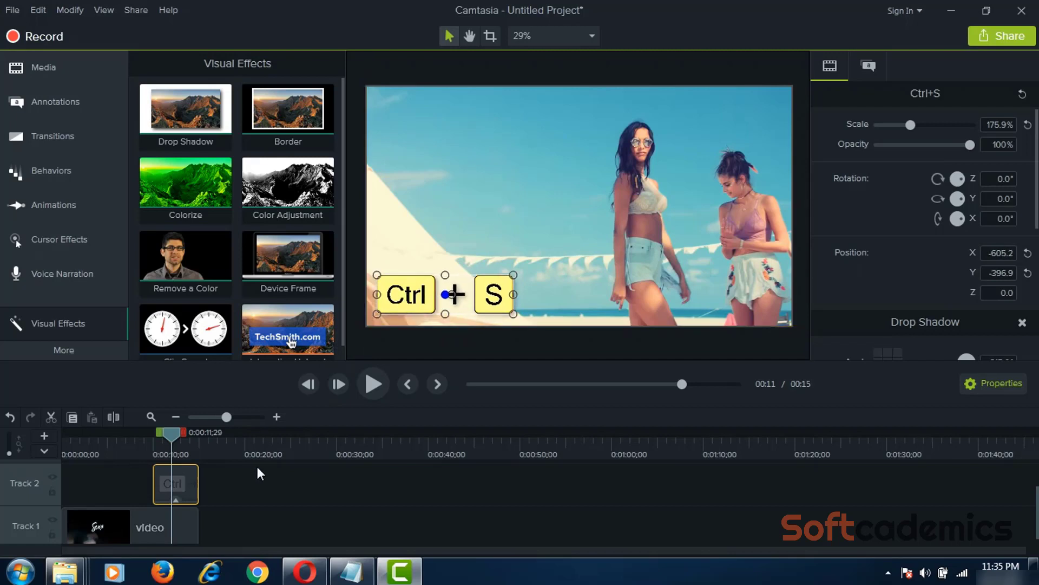
# Play the video from just before the callout clip begins to preview how the callout appears.
pyautogui.moveTo(169, 430); pyautogui.dragTo(153, 431)
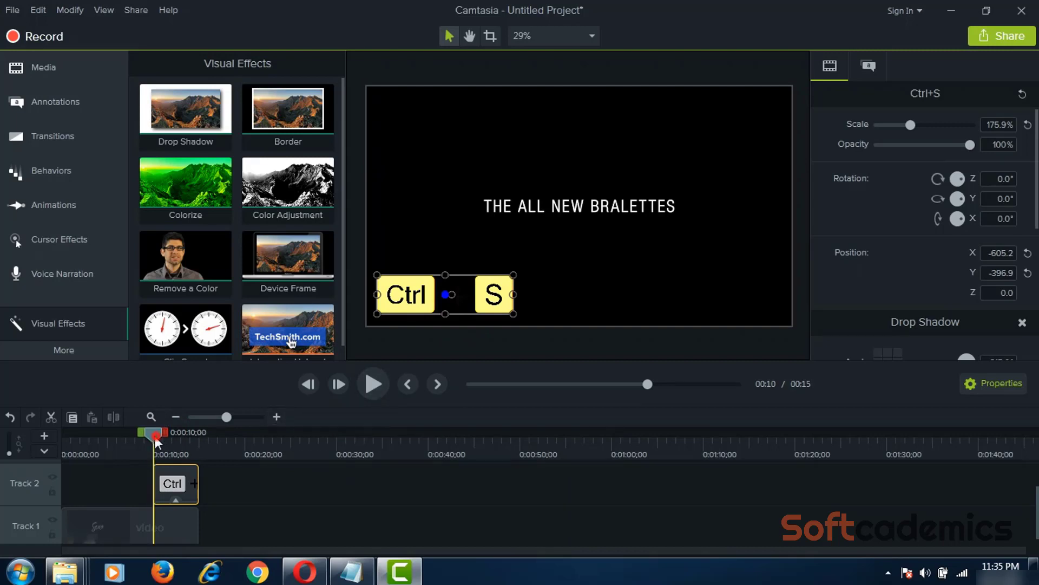
pyautogui.moveTo(155, 436); pyautogui.dragTo(146, 436)
pyautogui.click(369, 382)
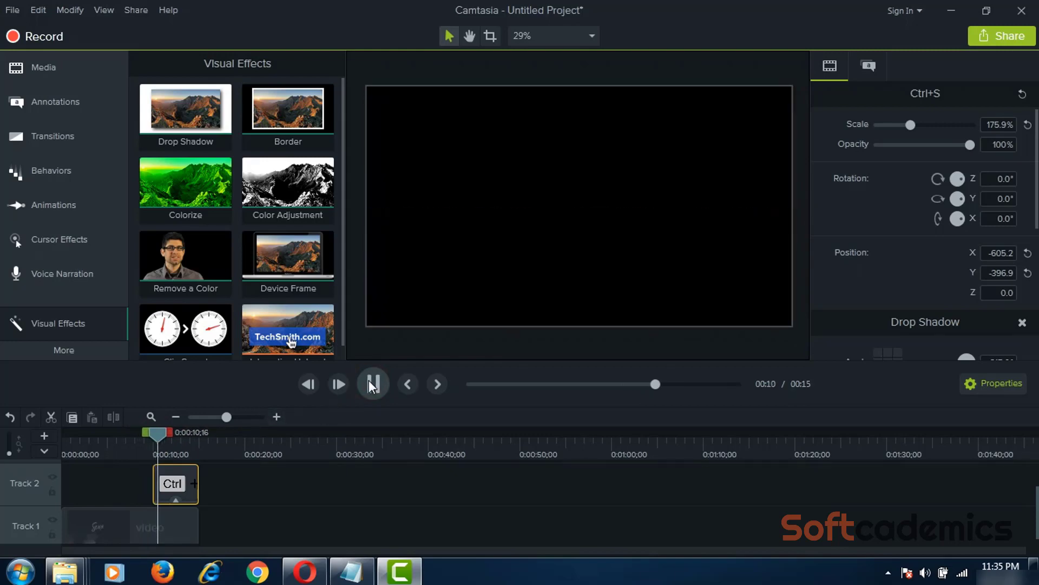
pyautogui.click(369, 380)
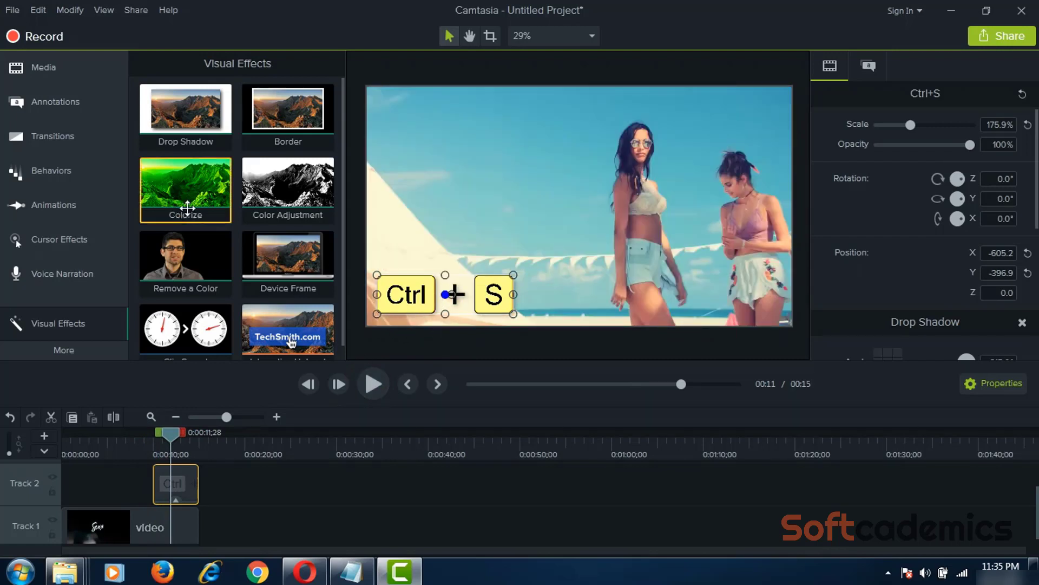
# Apply the Iris transition to both ends of the keystroke callout clip on Track 2.
pyautogui.click(72, 145)
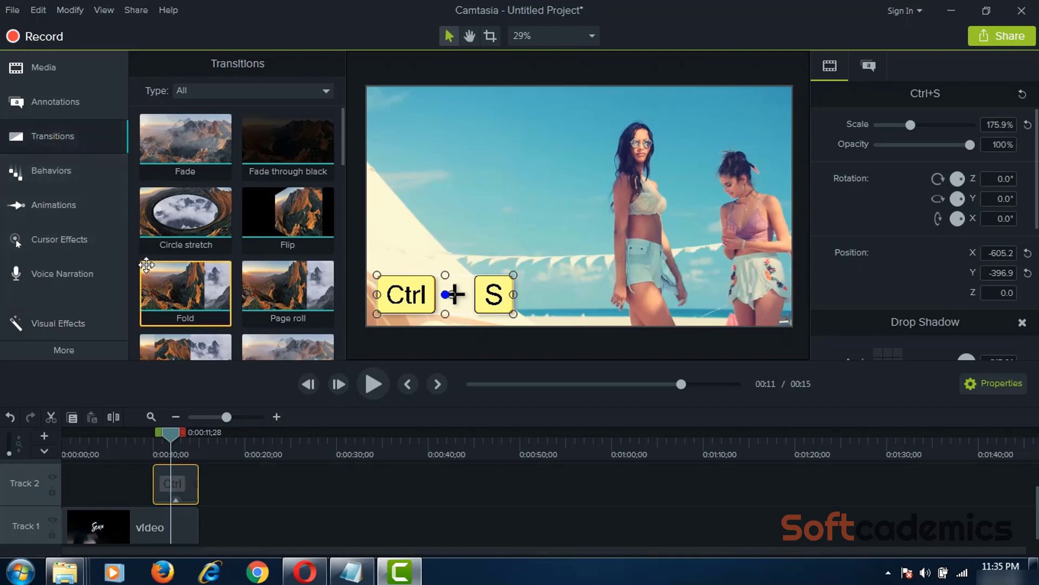
pyautogui.scroll(-5, 166, 320)
pyautogui.moveTo(165, 323); pyautogui.dragTo(180, 486)
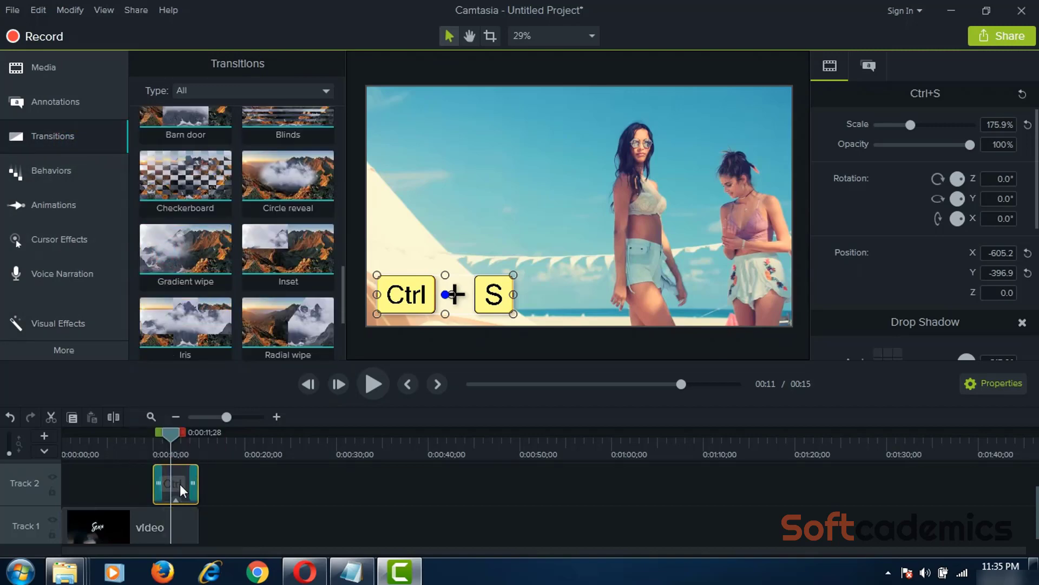
# Play and scrub through the callout section to review its transitions.
pyautogui.moveTo(159, 430)
pyautogui.mouseDown()
pyautogui.moveTo(167, 442)
pyautogui.moveTo(145, 441)
pyautogui.moveTo(155, 443)
pyautogui.mouseUp()
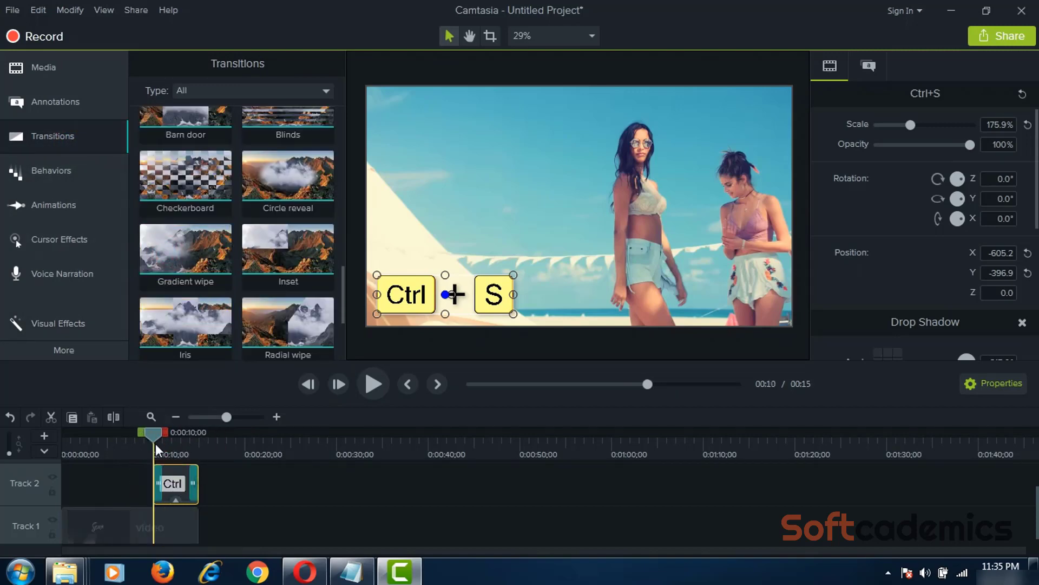
pyautogui.click(371, 384)
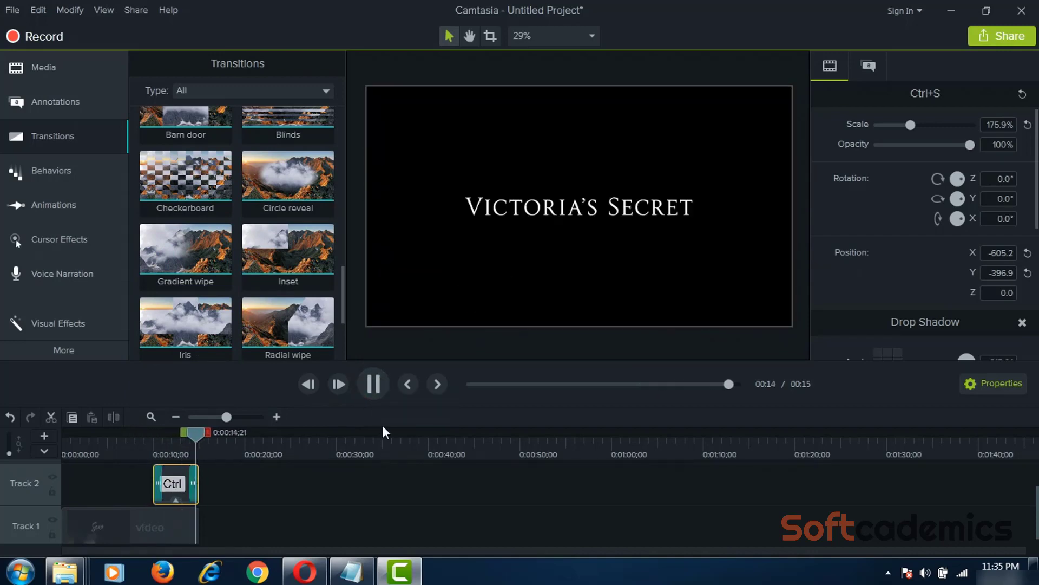
pyautogui.click(373, 385)
pyautogui.click(162, 438)
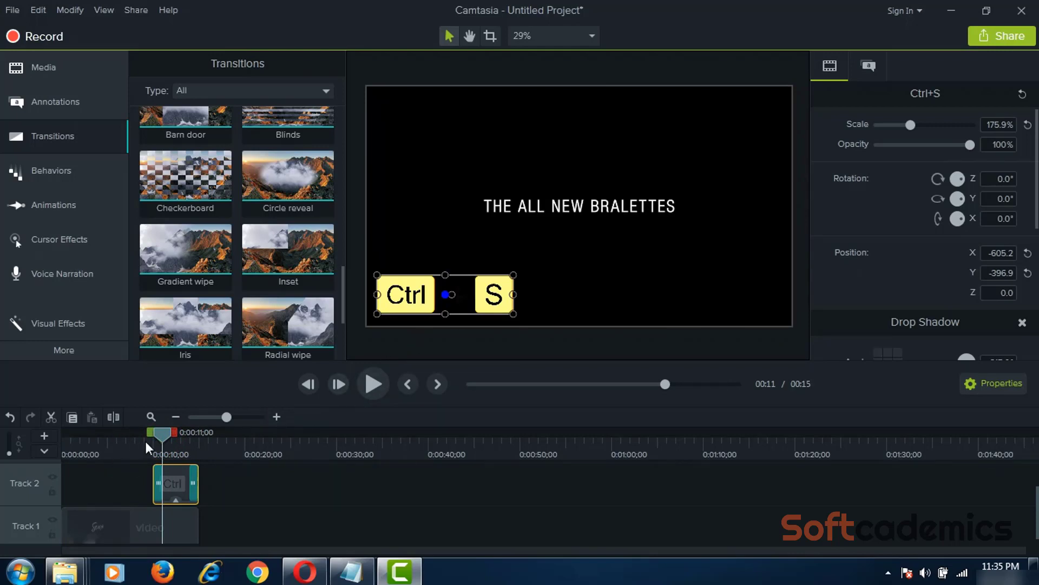
pyautogui.moveTo(160, 434)
pyautogui.mouseDown()
pyautogui.moveTo(138, 437)
pyautogui.moveTo(275, 455)
pyautogui.moveTo(147, 450)
pyautogui.mouseUp()
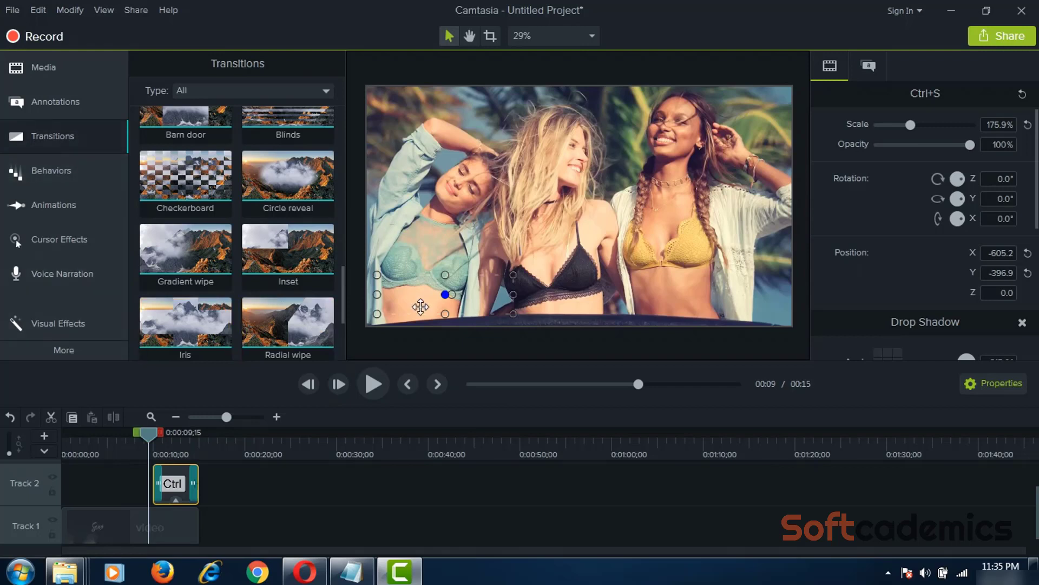
pyautogui.moveTo(151, 436); pyautogui.dragTo(168, 440)
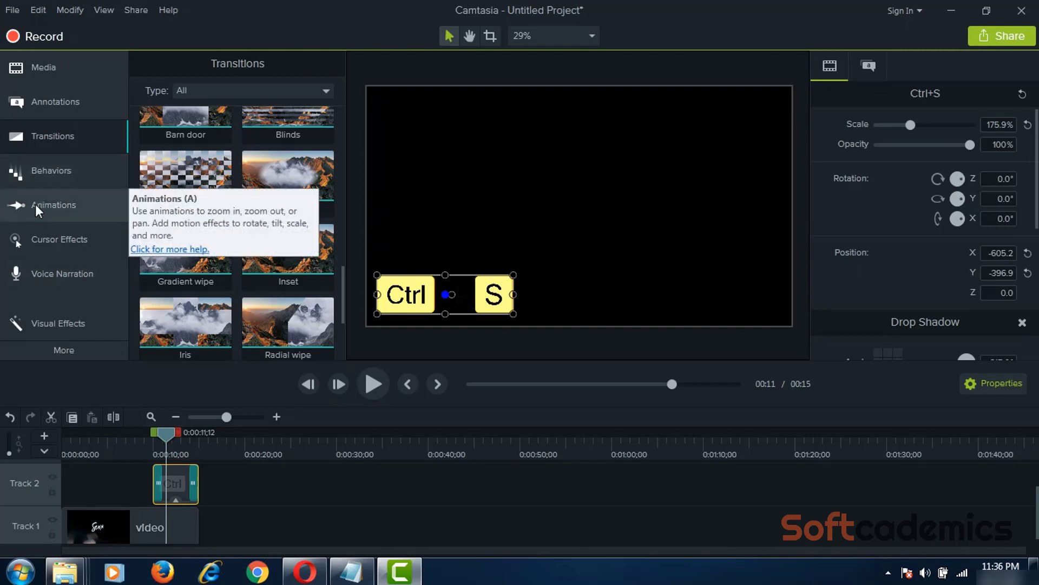
# Apply the Jump And Fall behavior to the Ctrl+S callout on Track 2 and preview it from the 10-second mark.
pyautogui.click(44, 181)
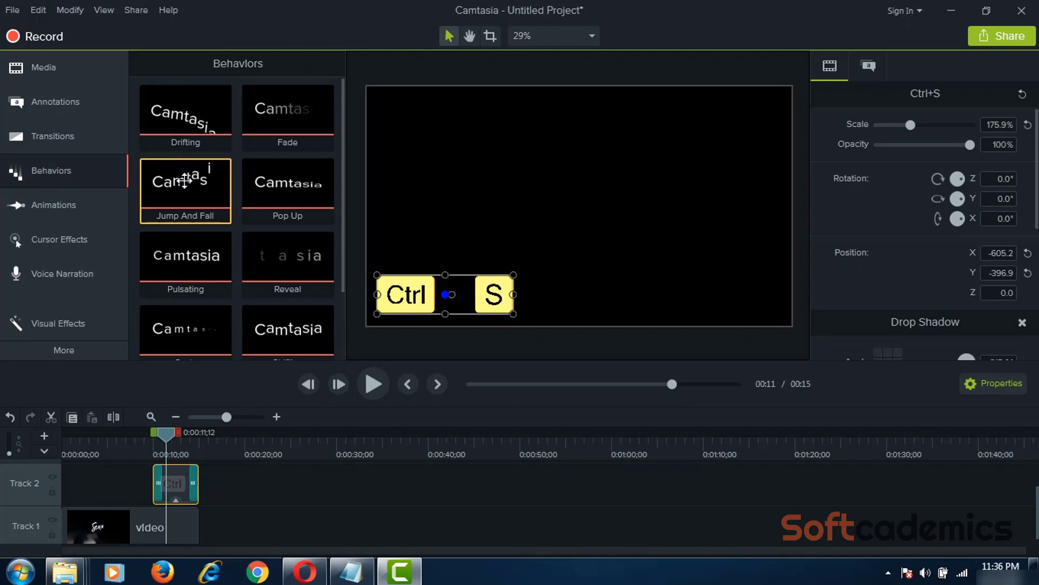
pyautogui.moveTo(184, 180); pyautogui.dragTo(169, 475)
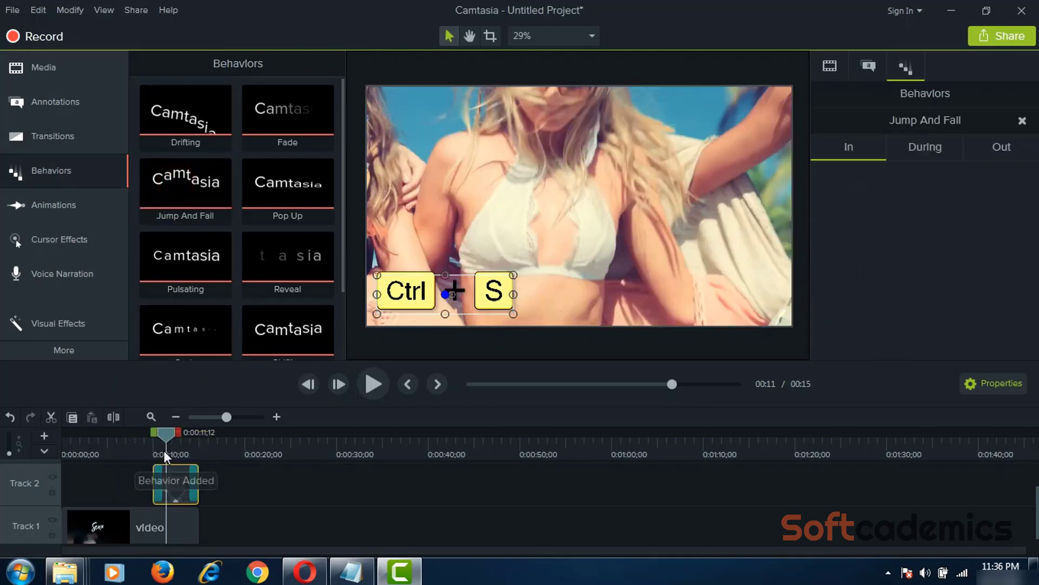
pyautogui.moveTo(163, 437); pyautogui.dragTo(153, 441)
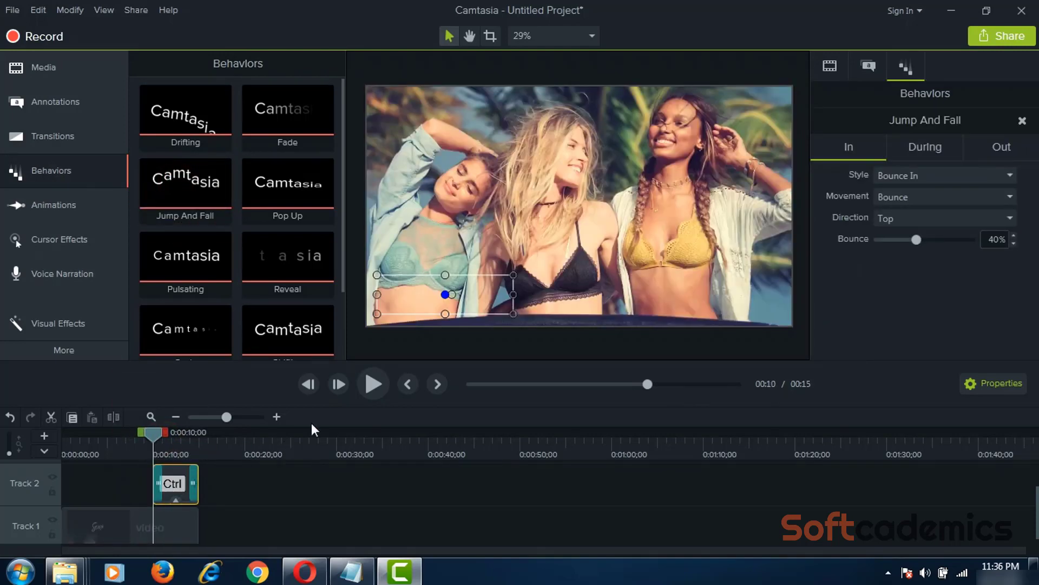
pyautogui.click(371, 384)
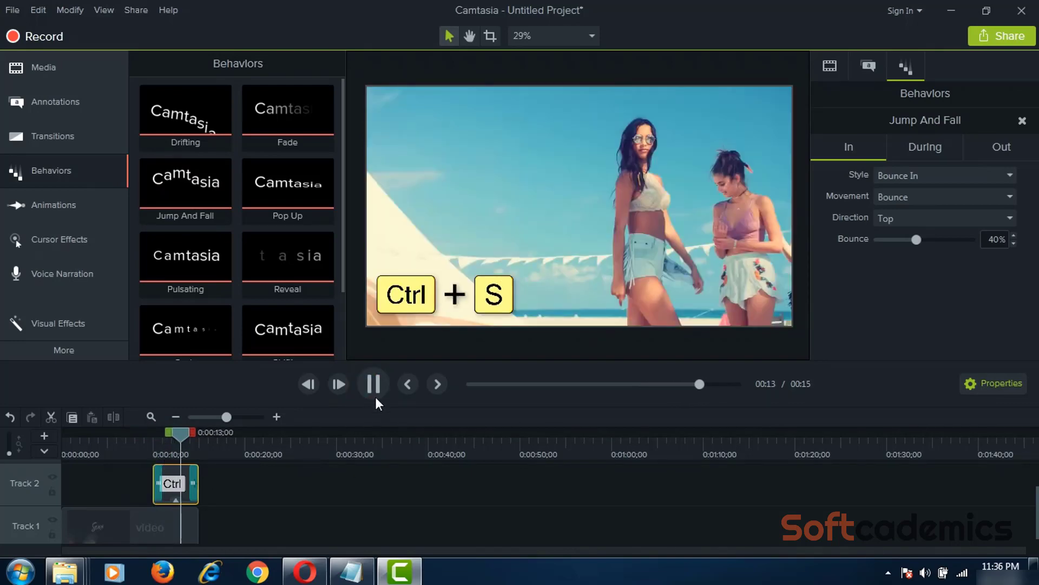
pyautogui.click(374, 386)
# Replace the media bin's video.mov with the file "quay phông key" by updating the media.
pyautogui.click(155, 526)
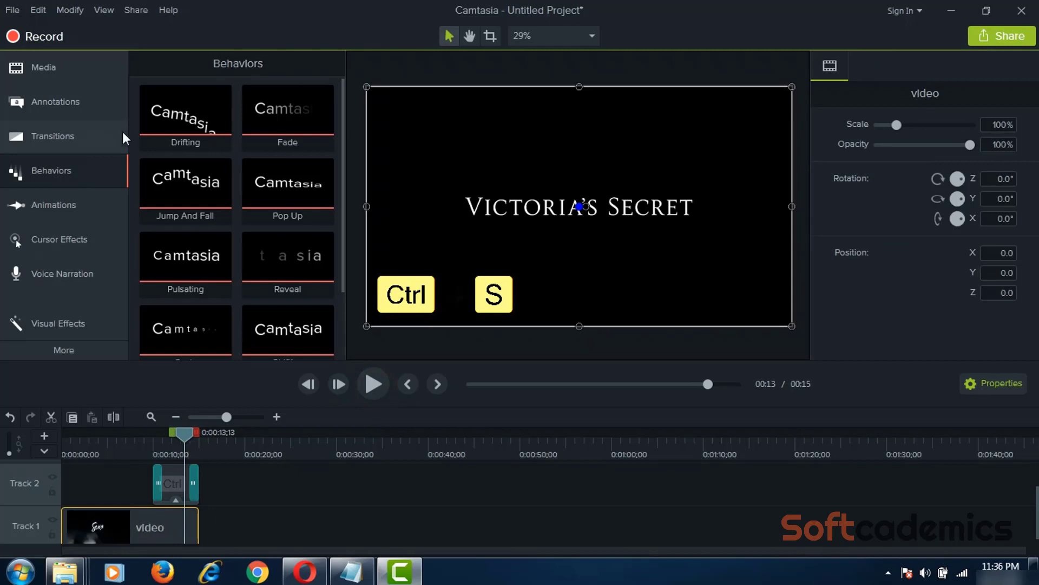
pyautogui.click(80, 70)
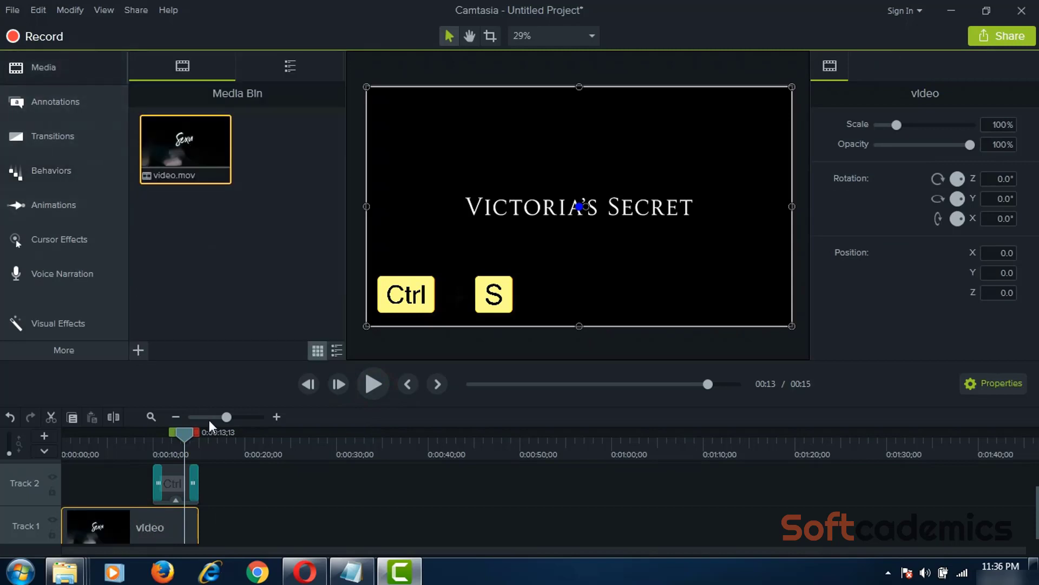
pyautogui.rightClick(198, 160)
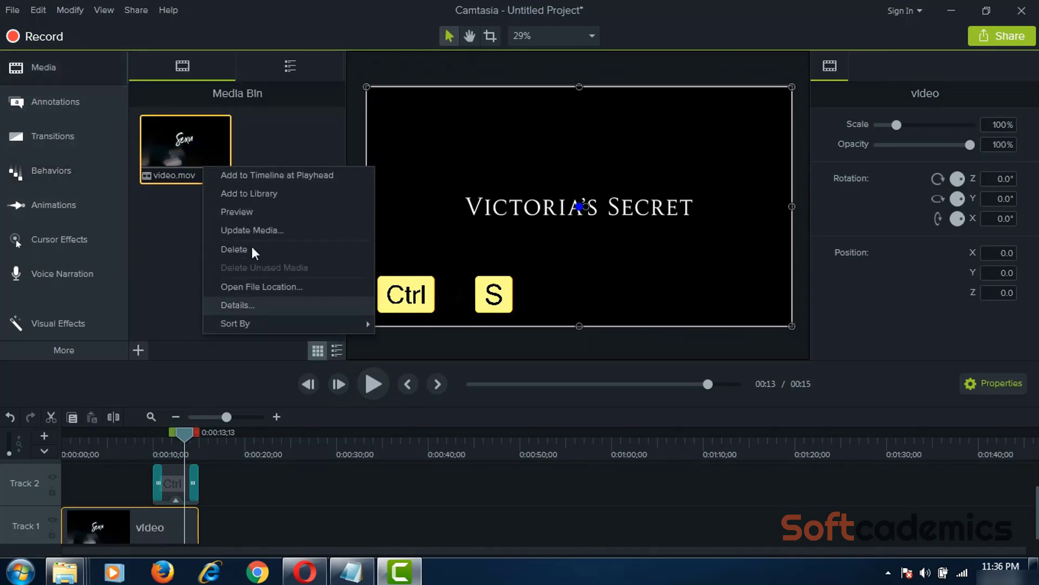
pyautogui.click(253, 230)
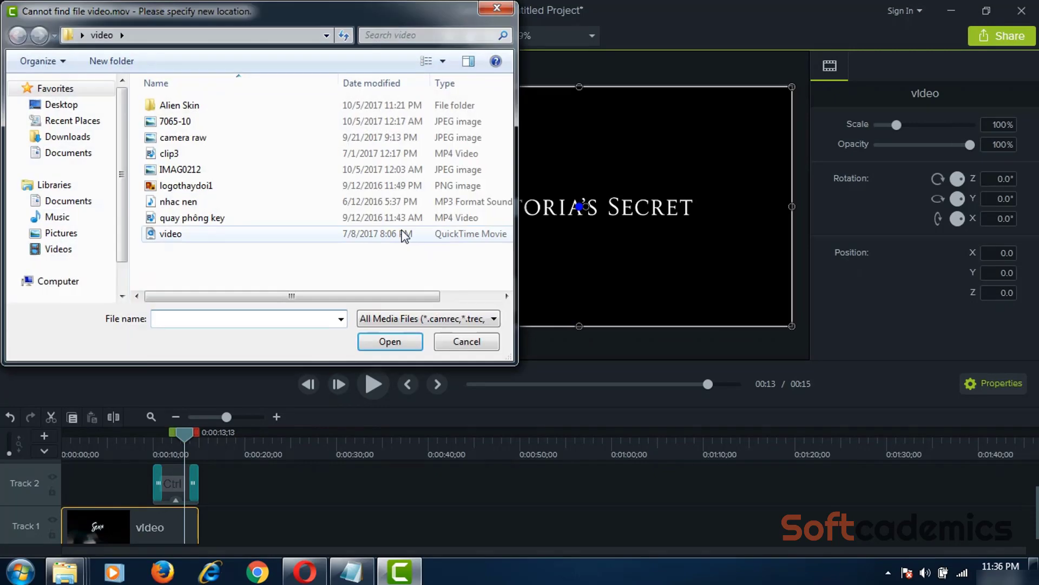
pyautogui.click(178, 153)
pyautogui.click(184, 217)
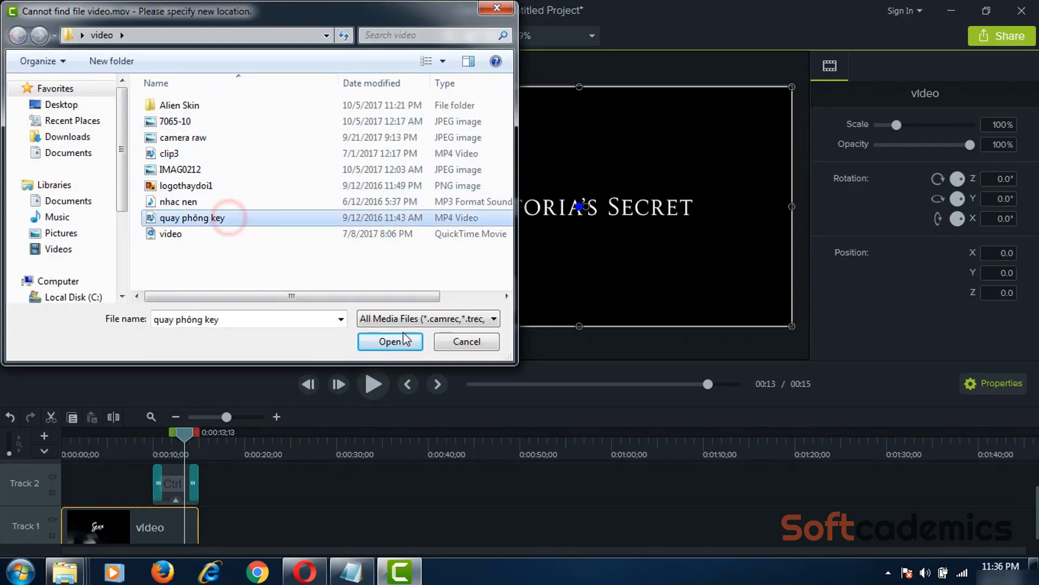
pyautogui.click(391, 340)
pyautogui.click(408, 290)
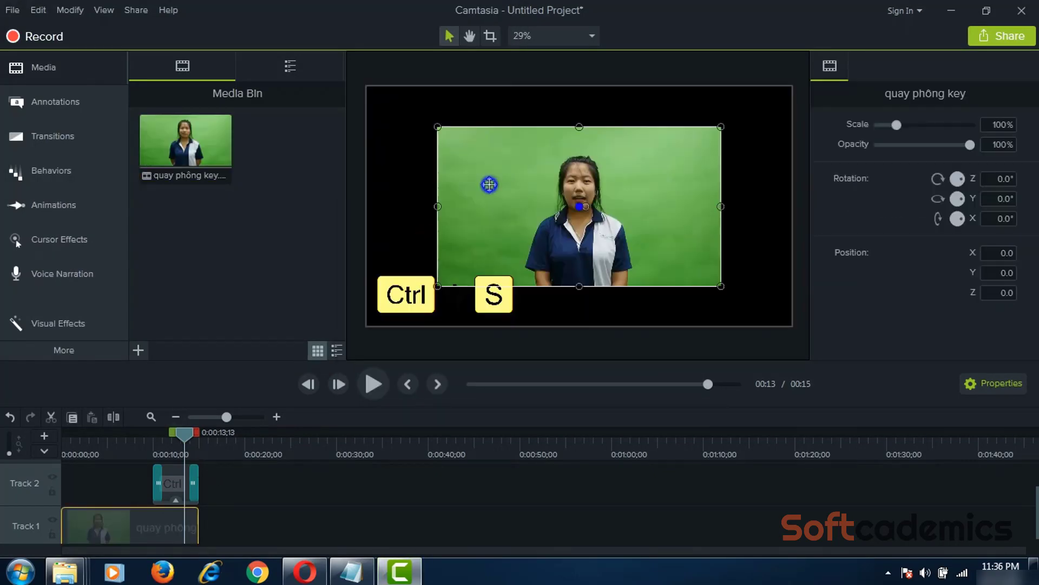
# Scale the replacement video to fit the canvas and play the section containing the Ctrl+S callout.
pyautogui.rightClick(489, 189)
pyautogui.click(520, 347)
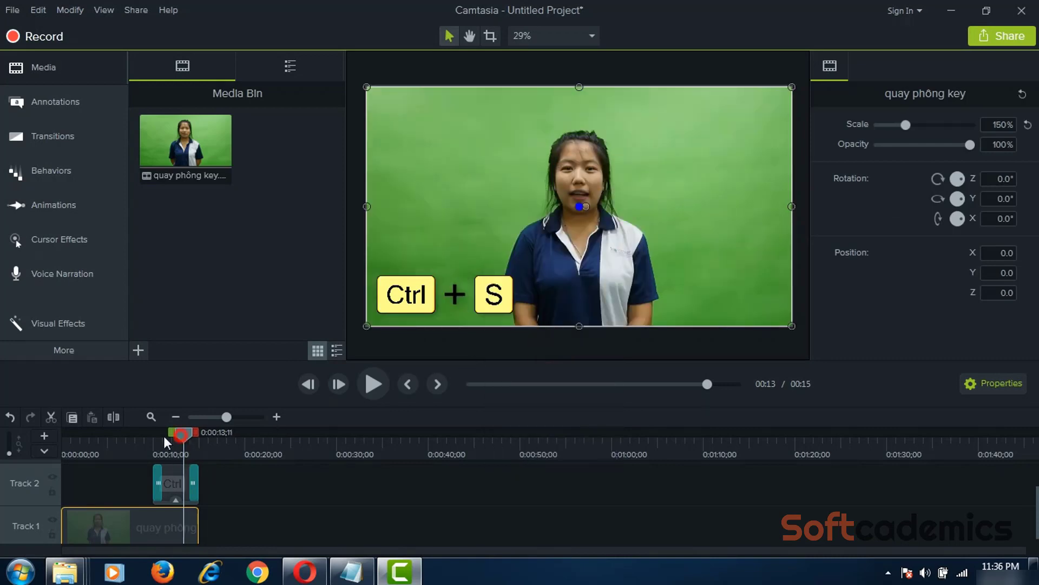
pyautogui.moveTo(163, 437); pyautogui.dragTo(128, 436)
pyautogui.click(372, 397)
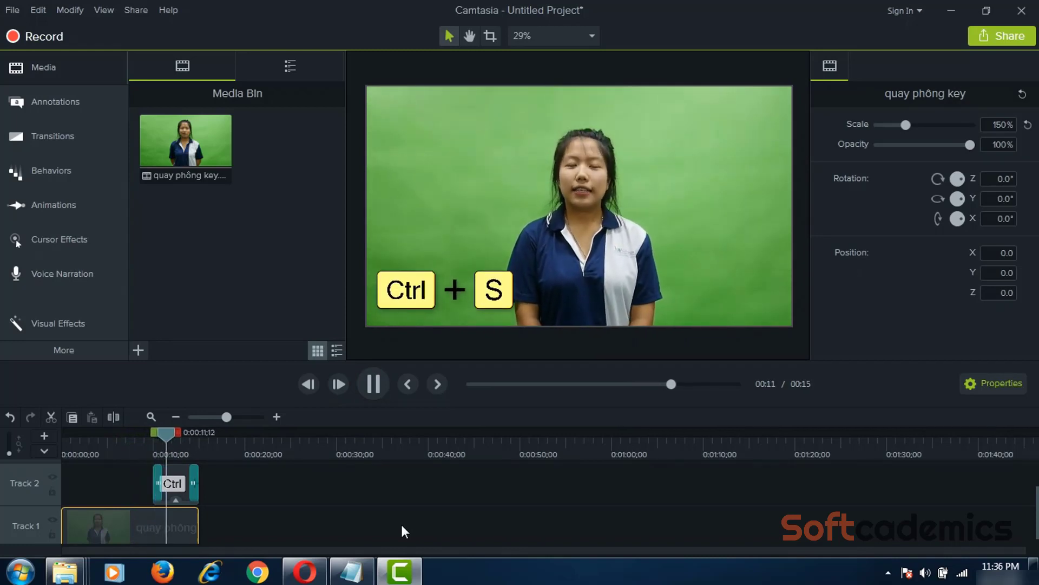
pyautogui.click(374, 388)
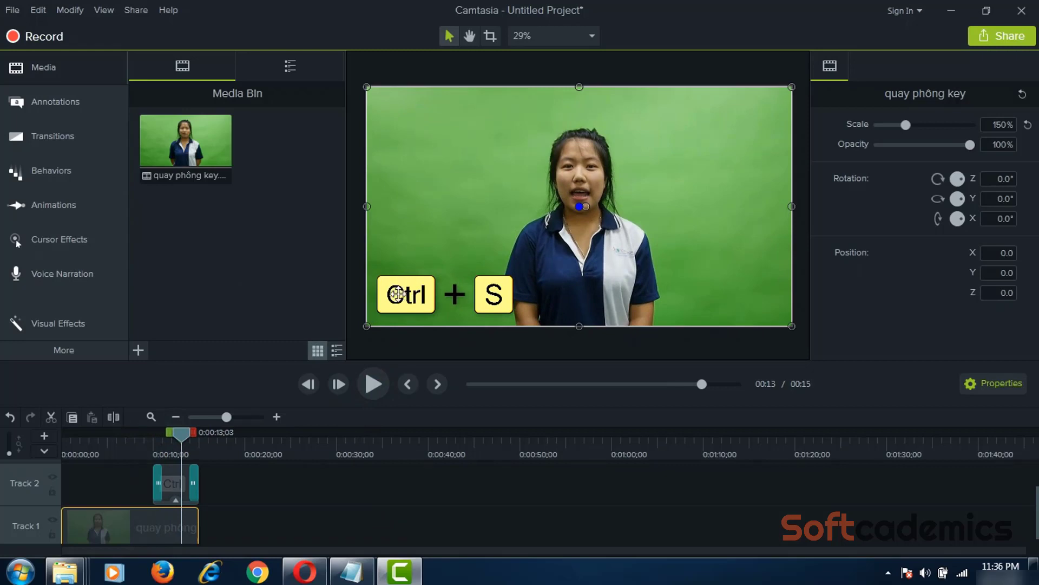
pyautogui.click(52, 170)
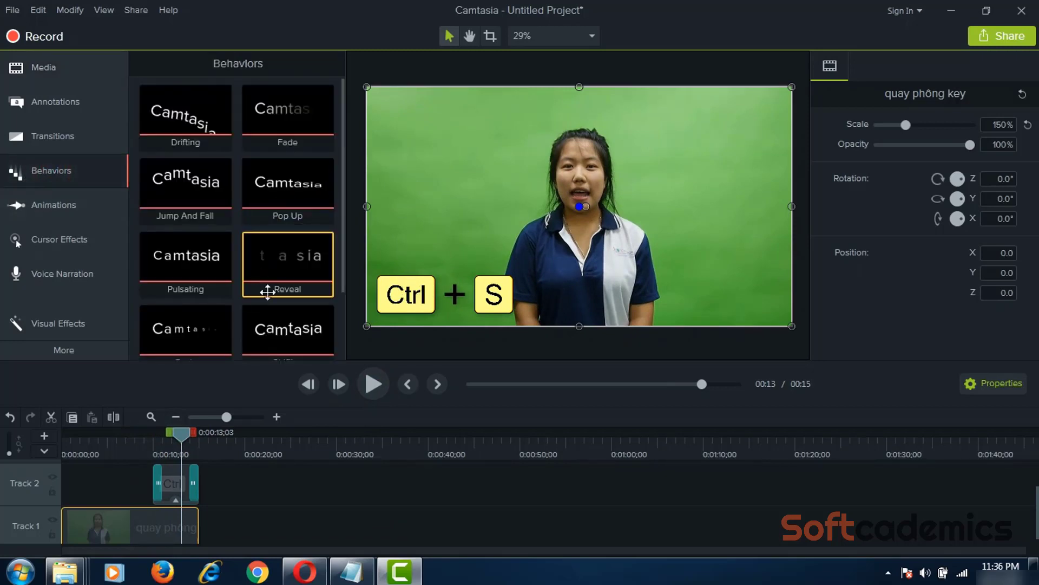
pyautogui.scroll(-1, 268, 293)
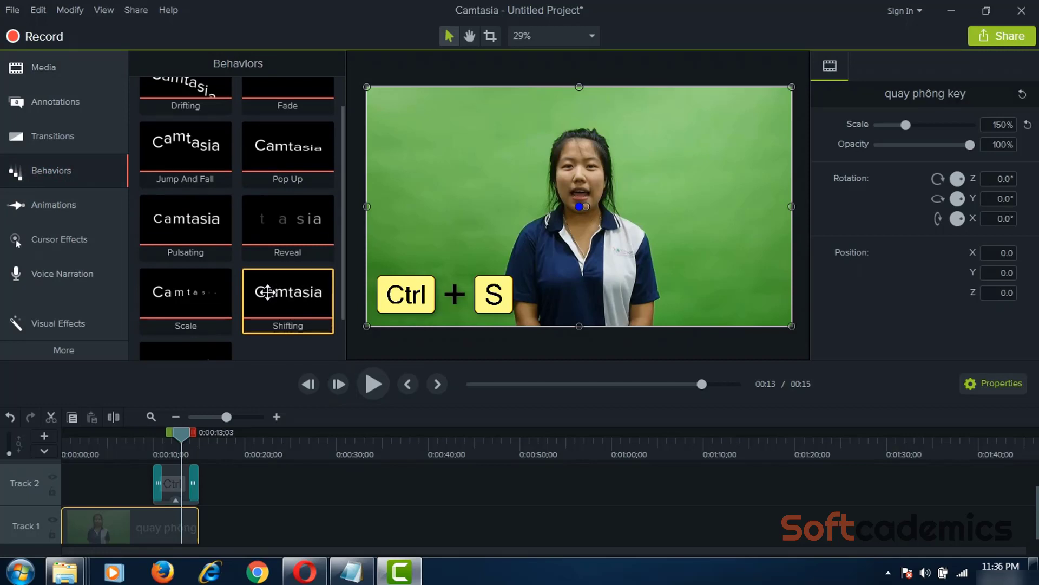
pyautogui.scroll(1, 267, 292)
pyautogui.click(86, 133)
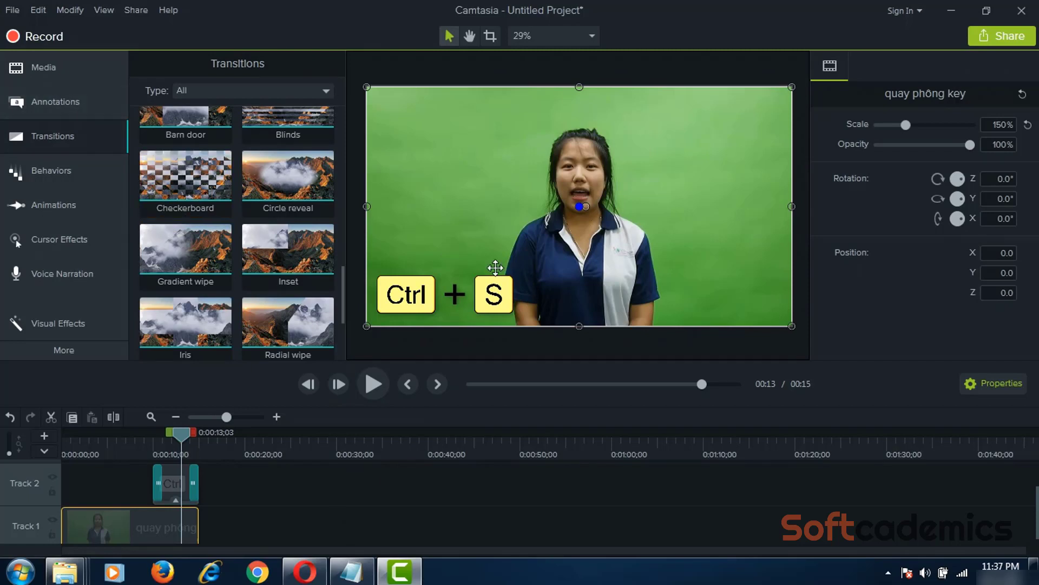
# Move the Ctrl+S callout clip earlier on Track 2 so it starts at about 5 seconds.
pyautogui.click(190, 469)
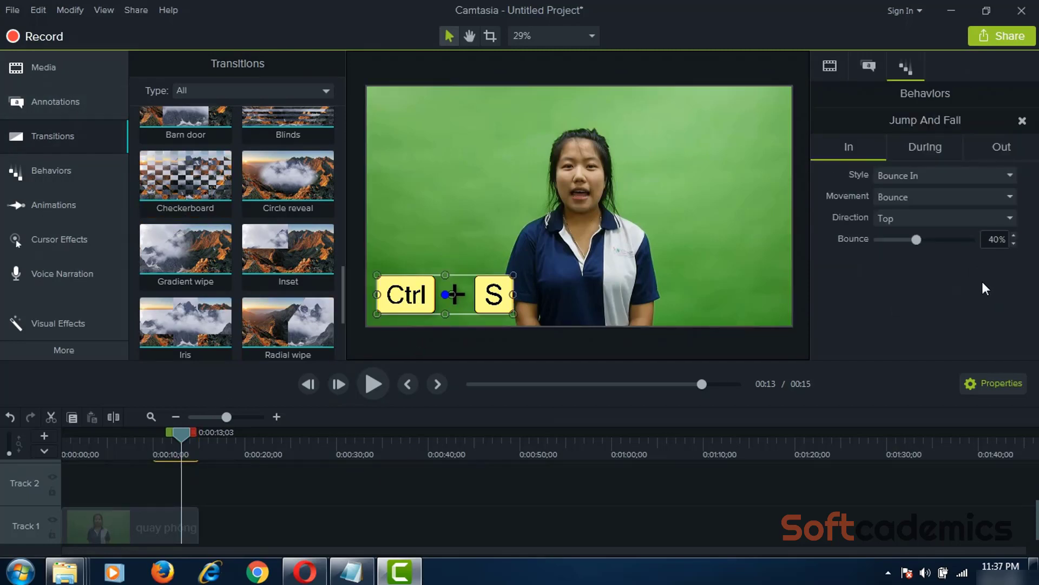
pyautogui.moveTo(174, 481); pyautogui.dragTo(129, 484)
pyautogui.click(126, 449)
# Add a Traditional-style Ctrl+A keystroke callout at about 10 seconds on Track 2, enlarged to about 290% in the frame's lower-left area.
pyautogui.click(171, 454)
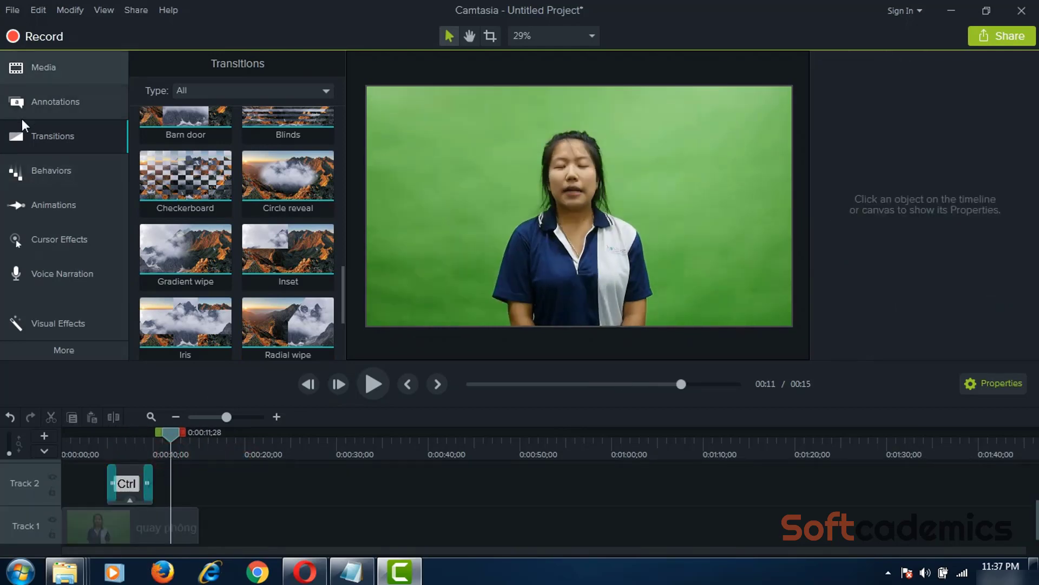
pyautogui.click(45, 97)
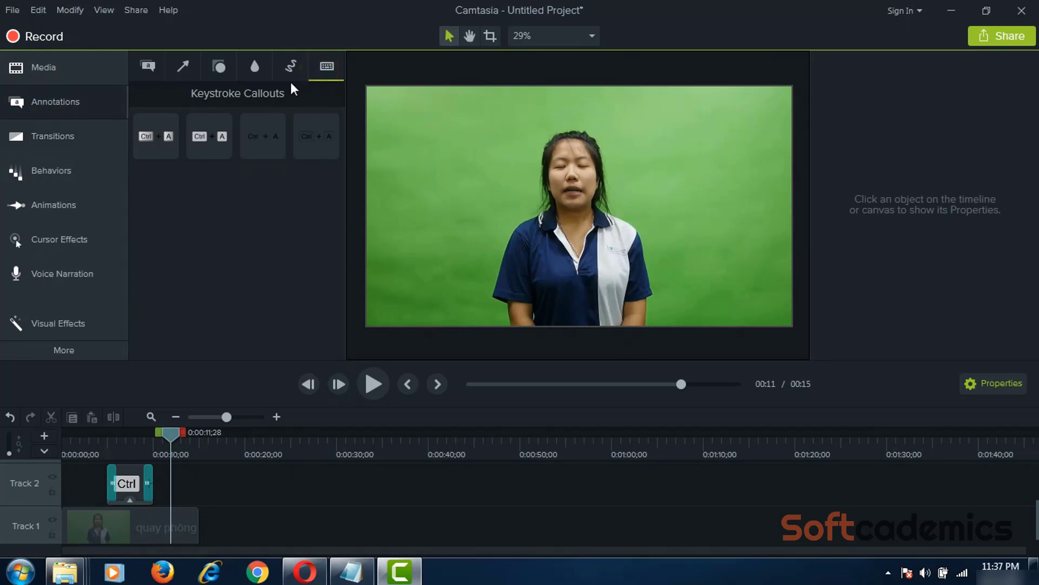
pyautogui.moveTo(162, 138); pyautogui.dragTo(180, 488)
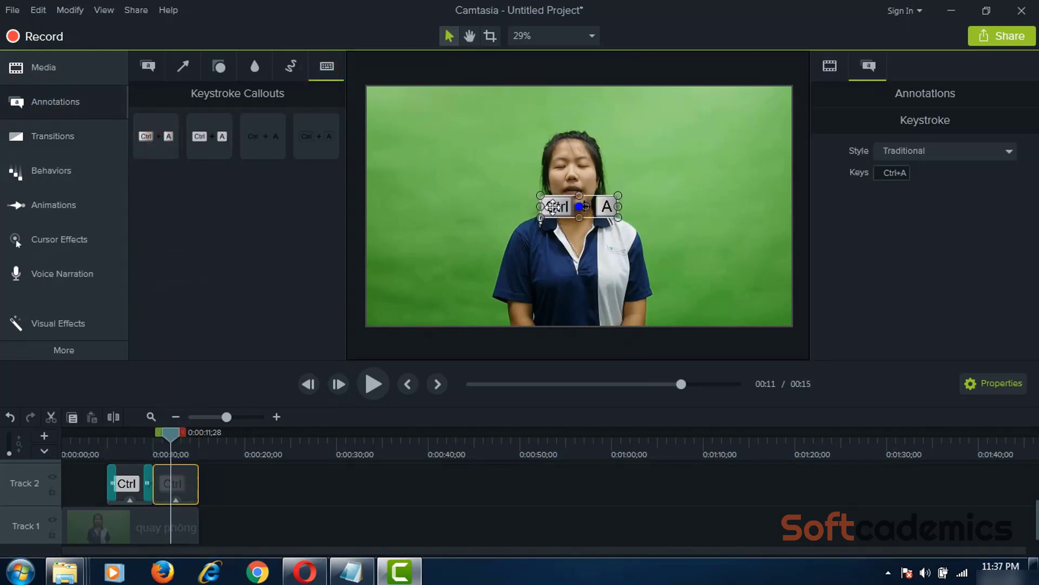
pyautogui.moveTo(552, 206); pyautogui.dragTo(434, 287)
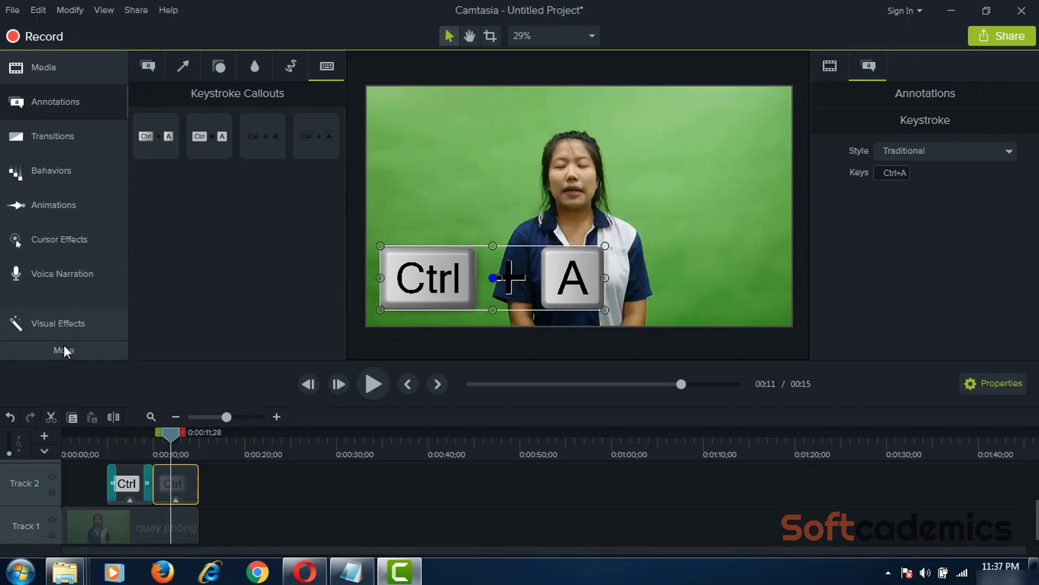
# Add the Colorize visual effect to the Ctrl+A callout and set its color to yellow.
pyautogui.rightClick(447, 266)
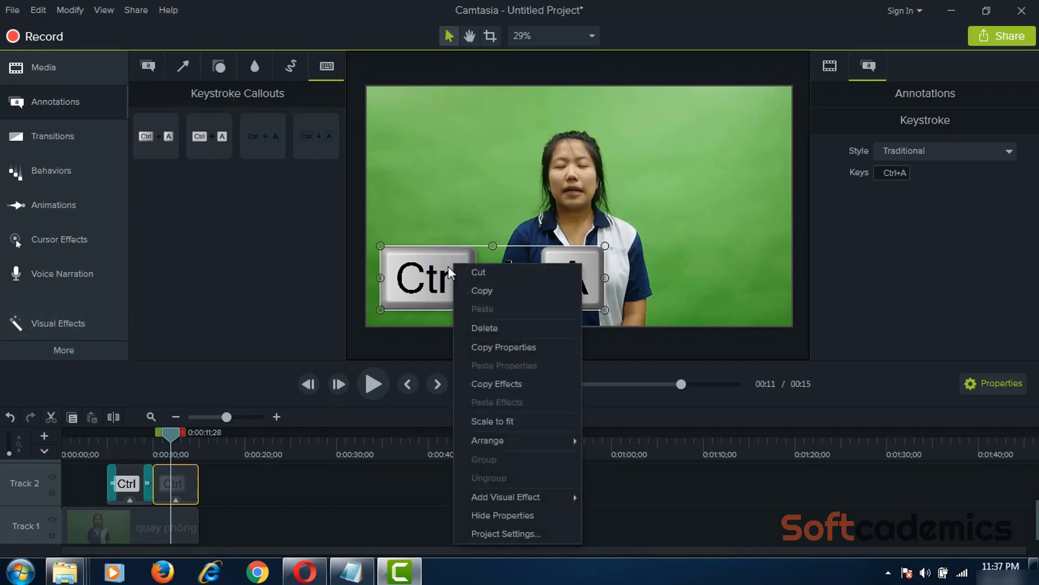
pyautogui.click(572, 496)
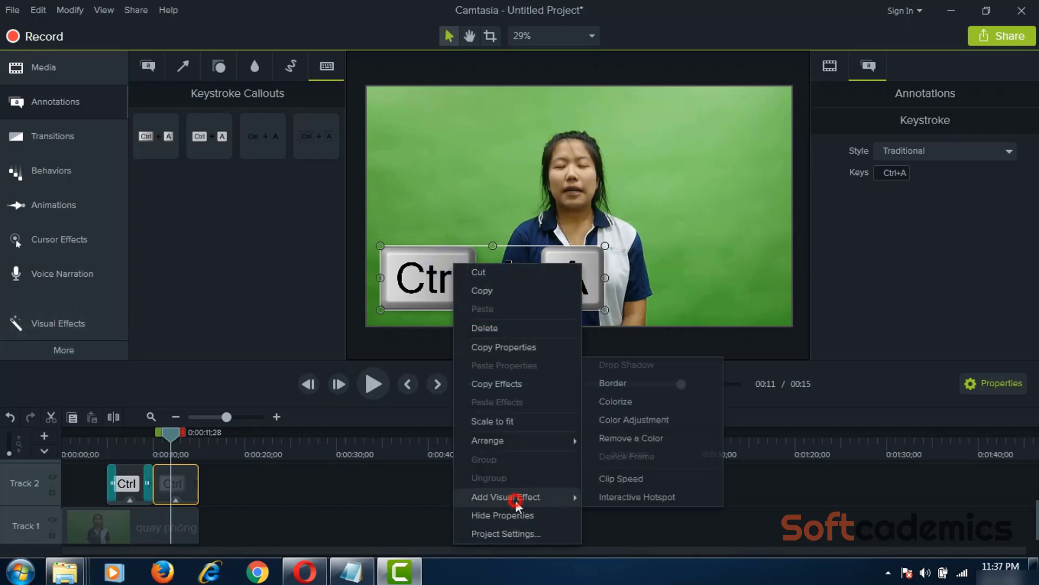
pyautogui.click(625, 401)
pyautogui.click(982, 274)
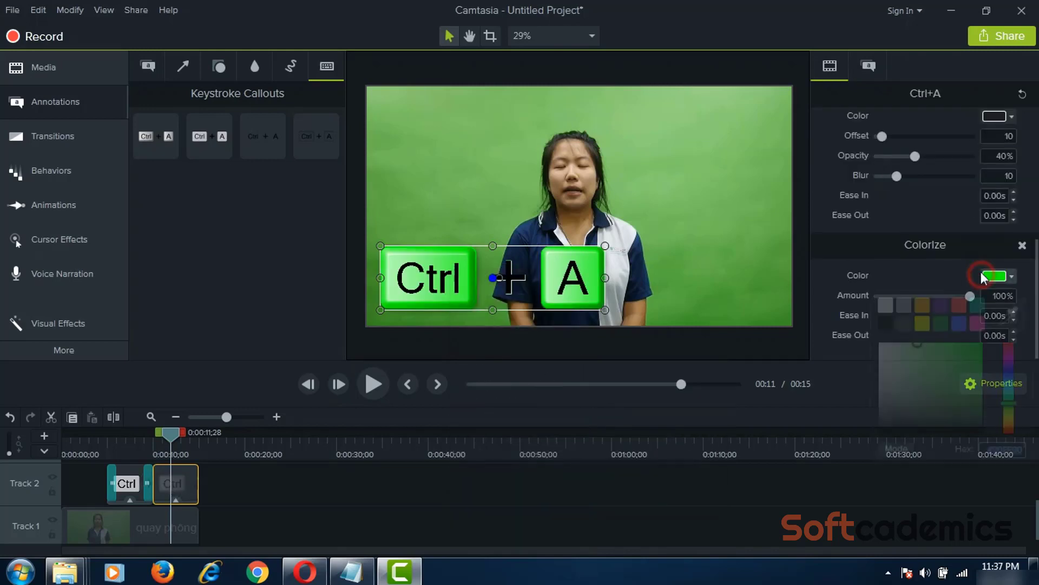
pyautogui.click(920, 322)
pyautogui.click(720, 489)
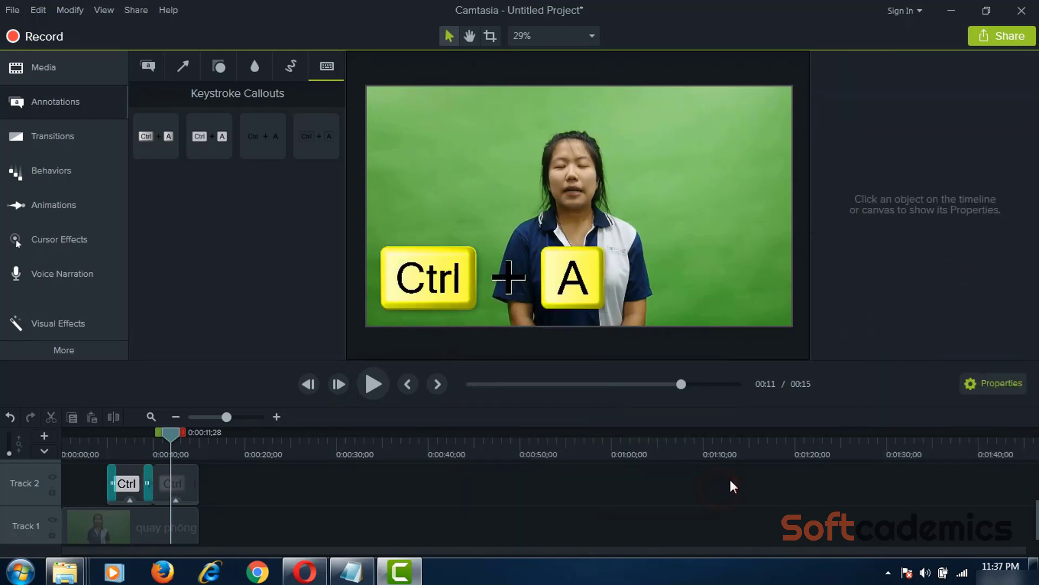
# Scale the Ctrl+A callout to about 205% and position it at about X -560, Y -399.
pyautogui.click(401, 260)
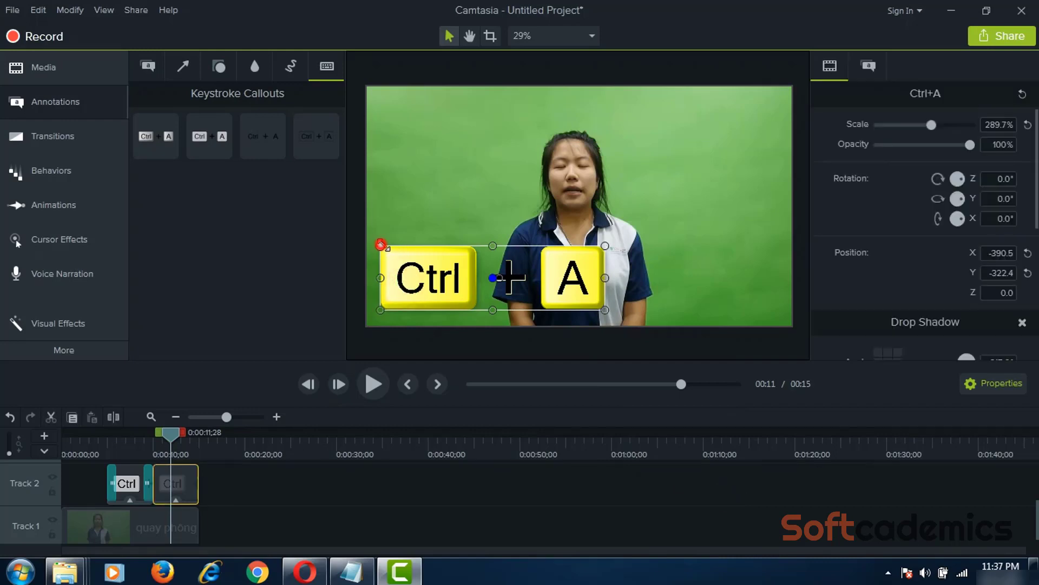
pyautogui.moveTo(379, 243); pyautogui.dragTo(383, 289)
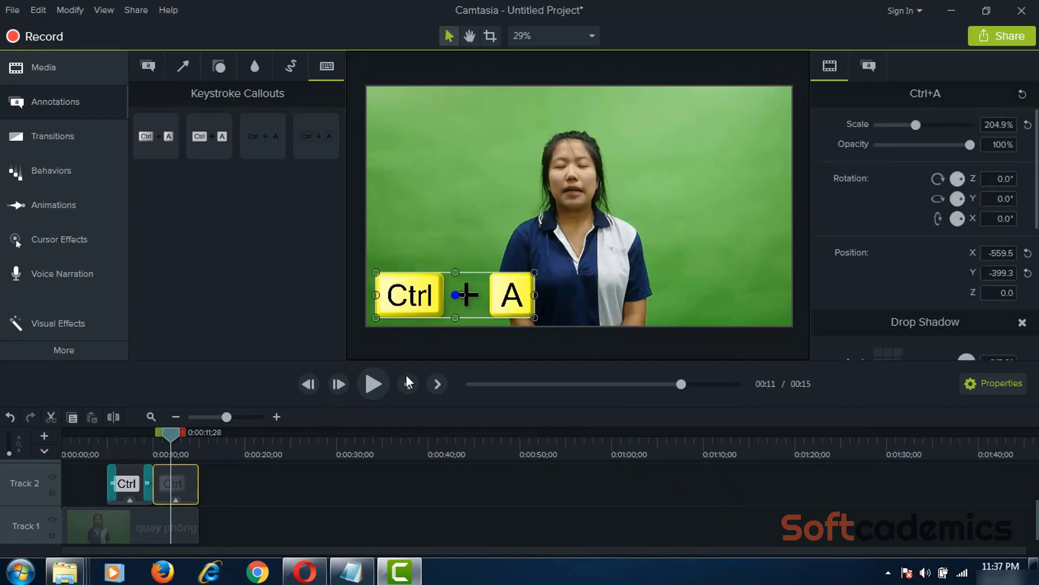
pyautogui.click(426, 497)
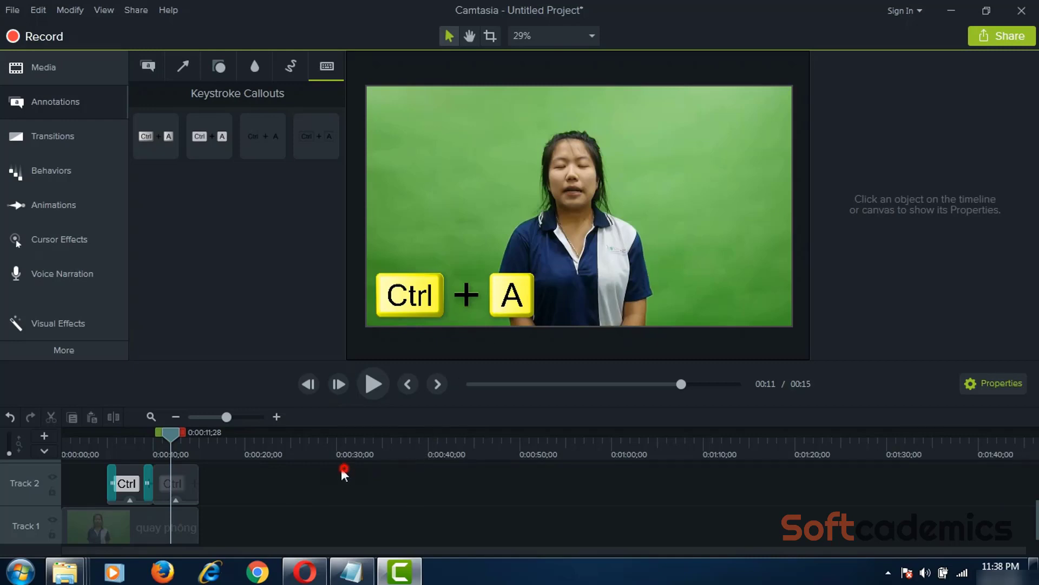
pyautogui.moveTo(341, 467); pyautogui.dragTo(108, 495)
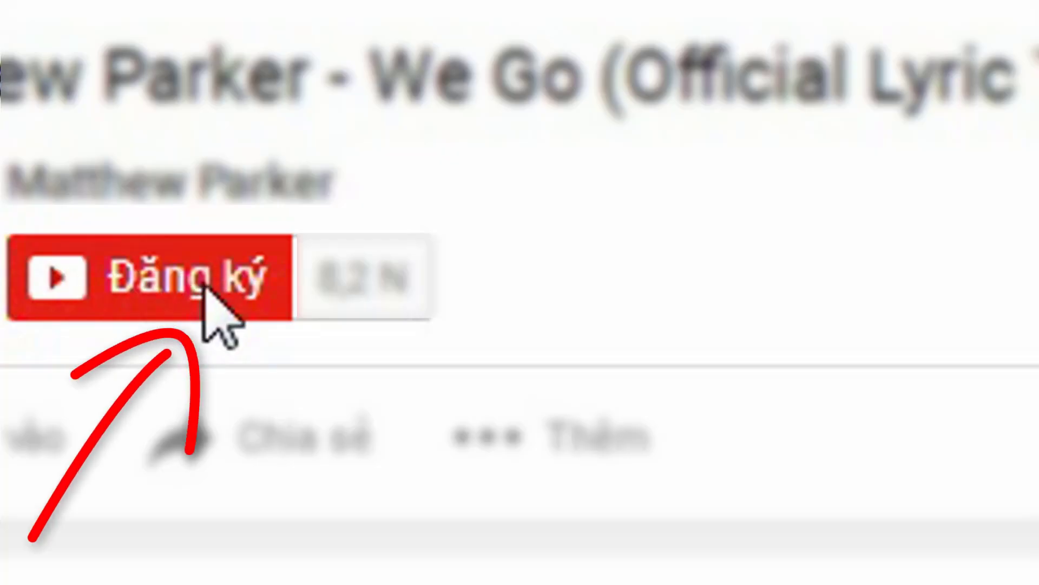
pyautogui.click(139, 303)
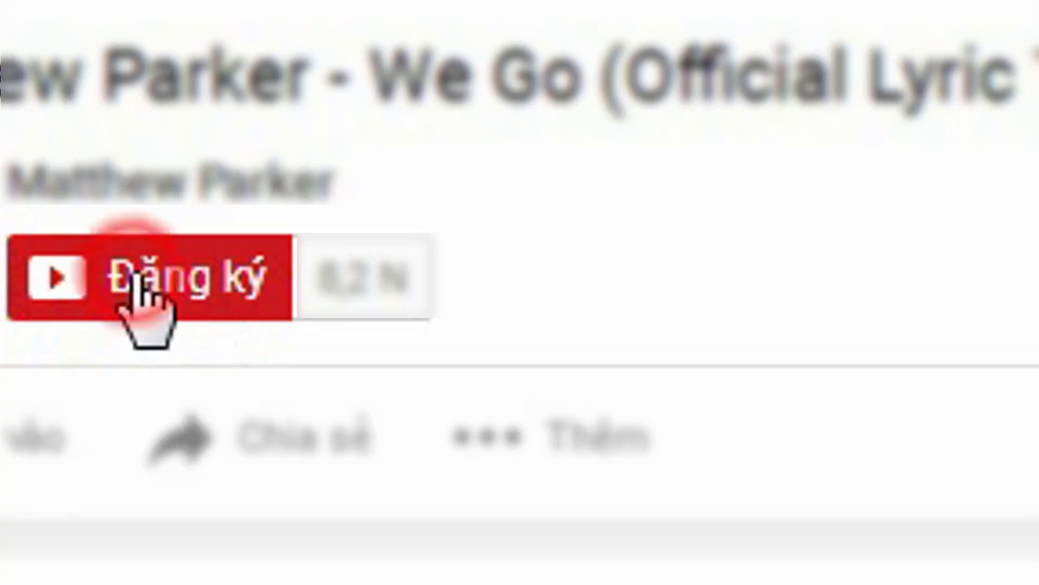